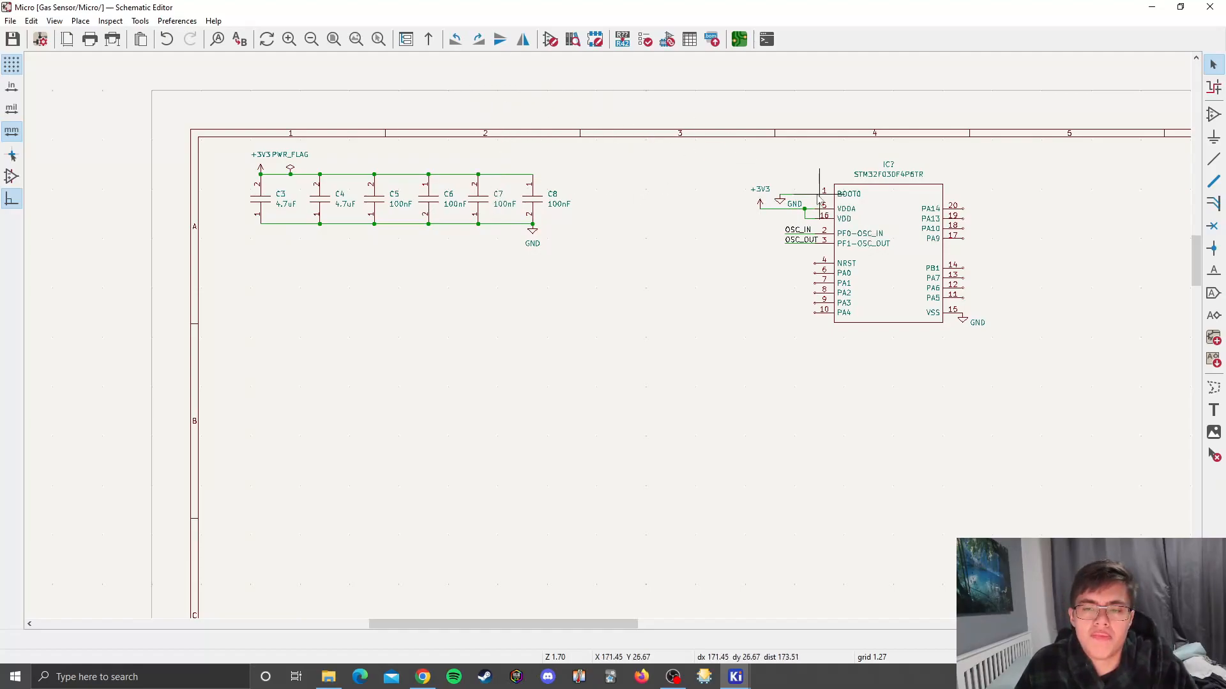
Leave the Micro sheet and open the Power sheet to show the charging circuit around charger U1.
{"action": "left_click", "coordinate": [429, 39]}
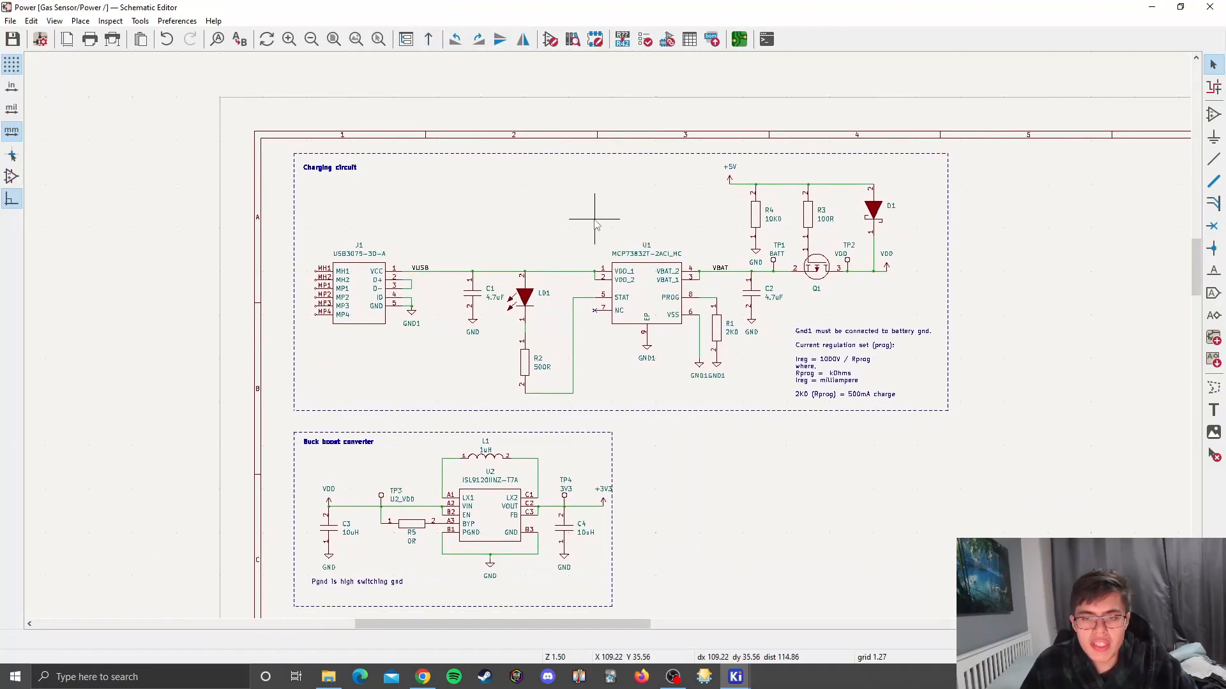
{"action": "middle_click_drag", "start_coordinate": [492, 211], "coordinate": [344, 211]}
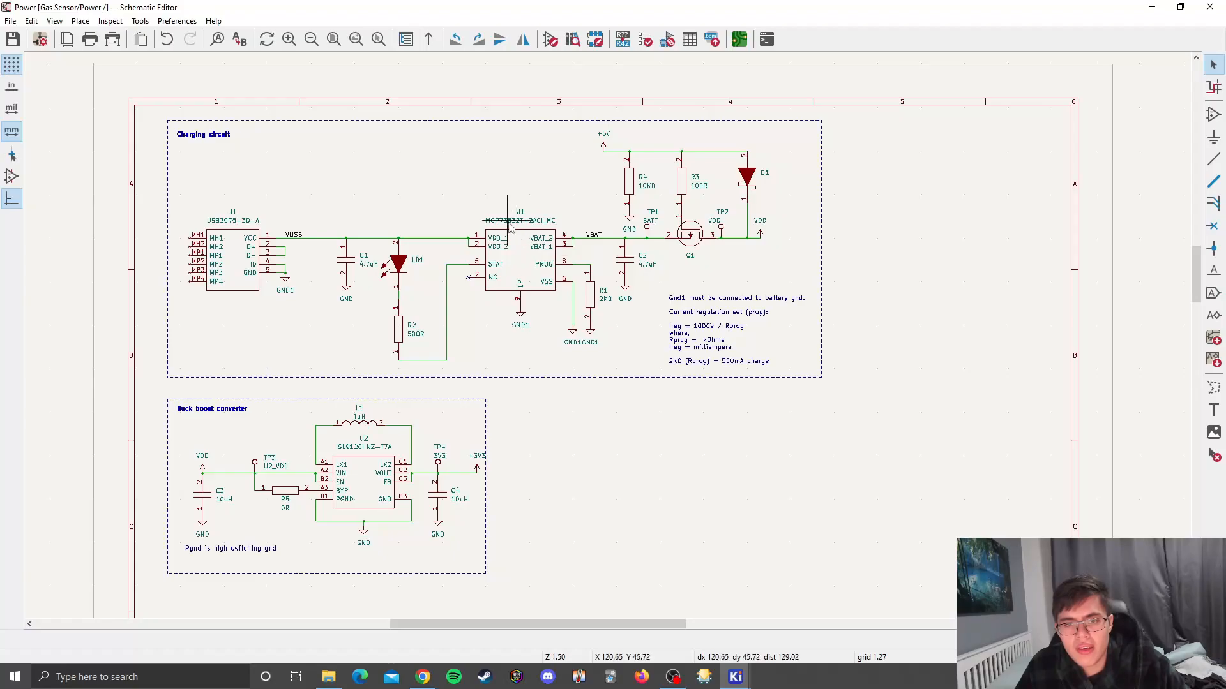
{"action": "scroll", "coordinate": [514, 248], "scroll_direction": "up", "scroll_amount": 1}
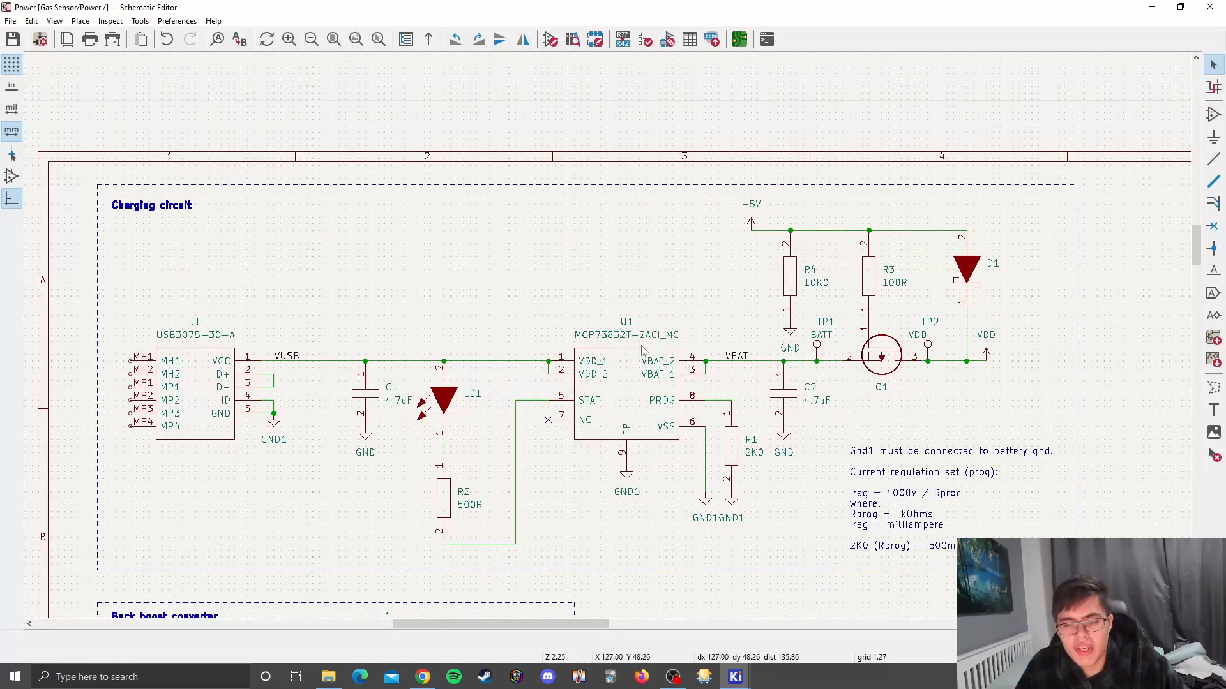
{"action": "middle_click_drag", "start_coordinate": [698, 342], "coordinate": [514, 305]}
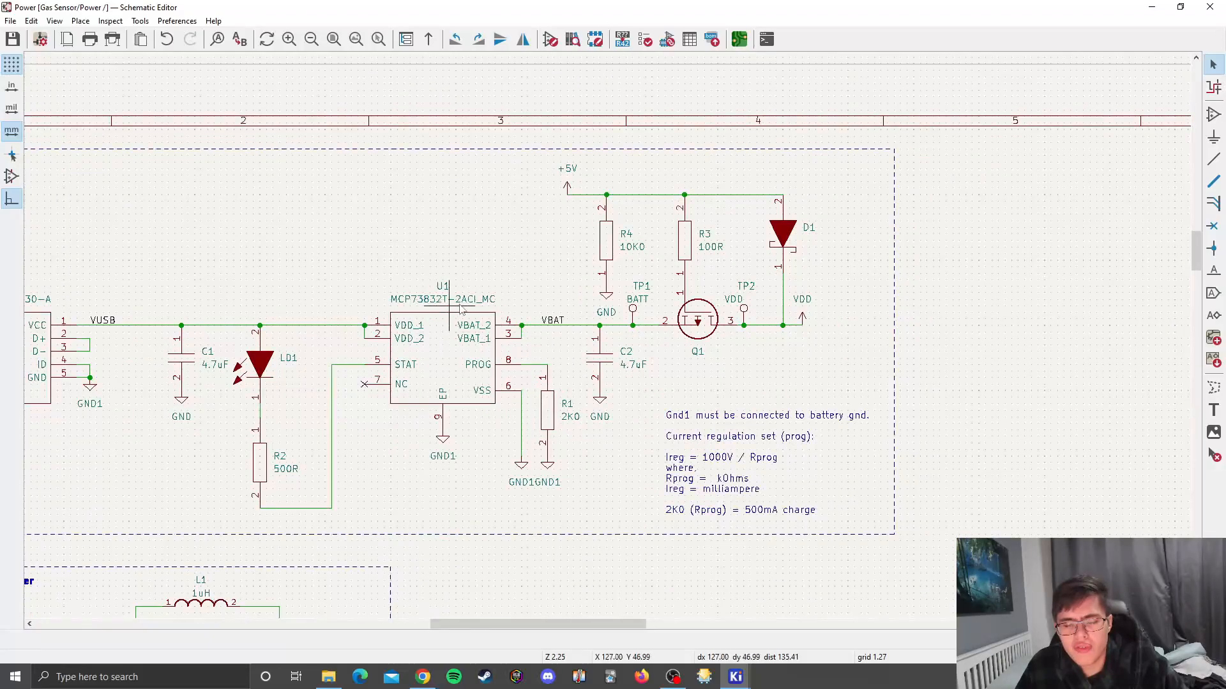
Switch to Chrome, read the MCP73831/2 datasheet's features, applications, block diagram and electrical characteristics, and return to the schematic.
{"action": "key", "text": "alt+Tab"}
{"action": "scroll", "coordinate": [713, 305], "scroll_direction": "down", "scroll_amount": 2}
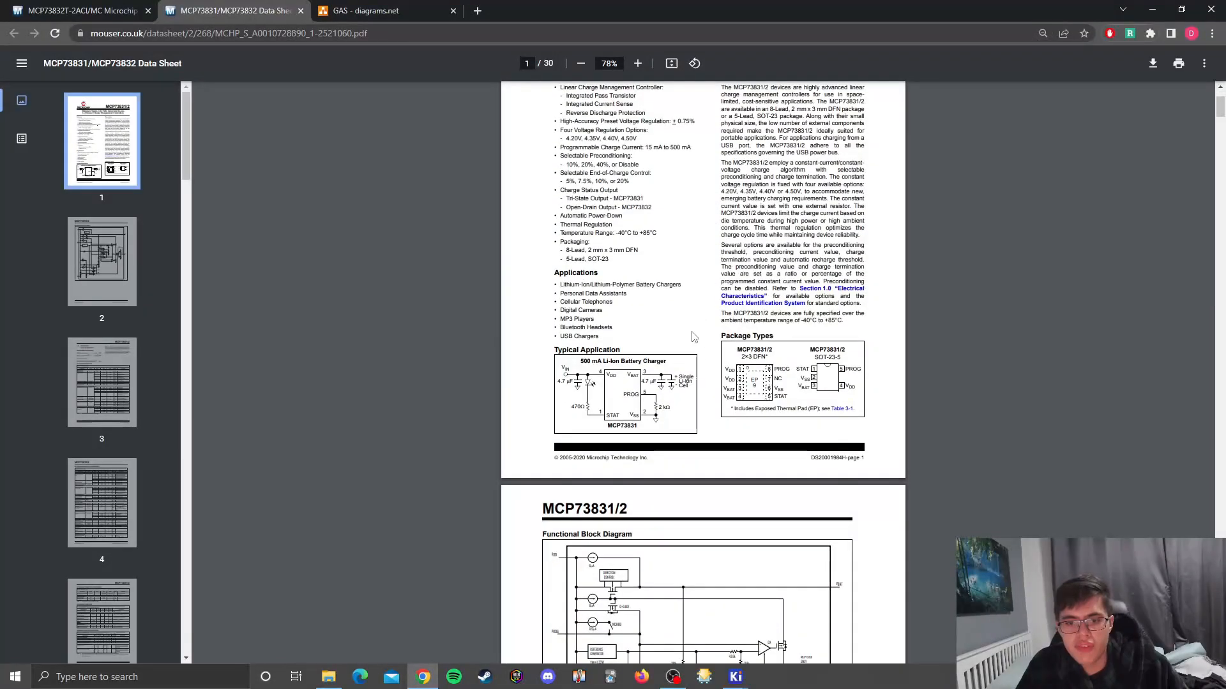
{"action": "scroll", "coordinate": [715, 360], "scroll_direction": "up", "scroll_amount": 3, "text": "ctrl"}
{"action": "scroll", "coordinate": [684, 362], "scroll_direction": "up", "scroll_amount": 3}
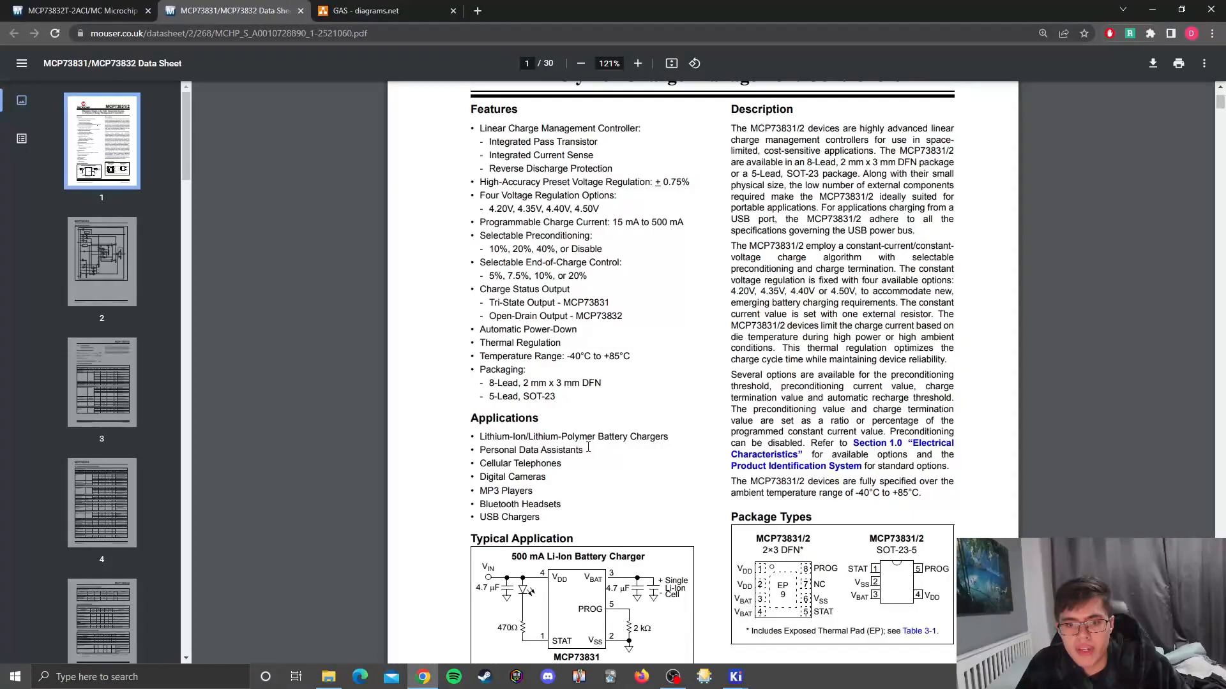
{"action": "left_click_drag", "start_coordinate": [479, 437], "coordinate": [598, 433]}
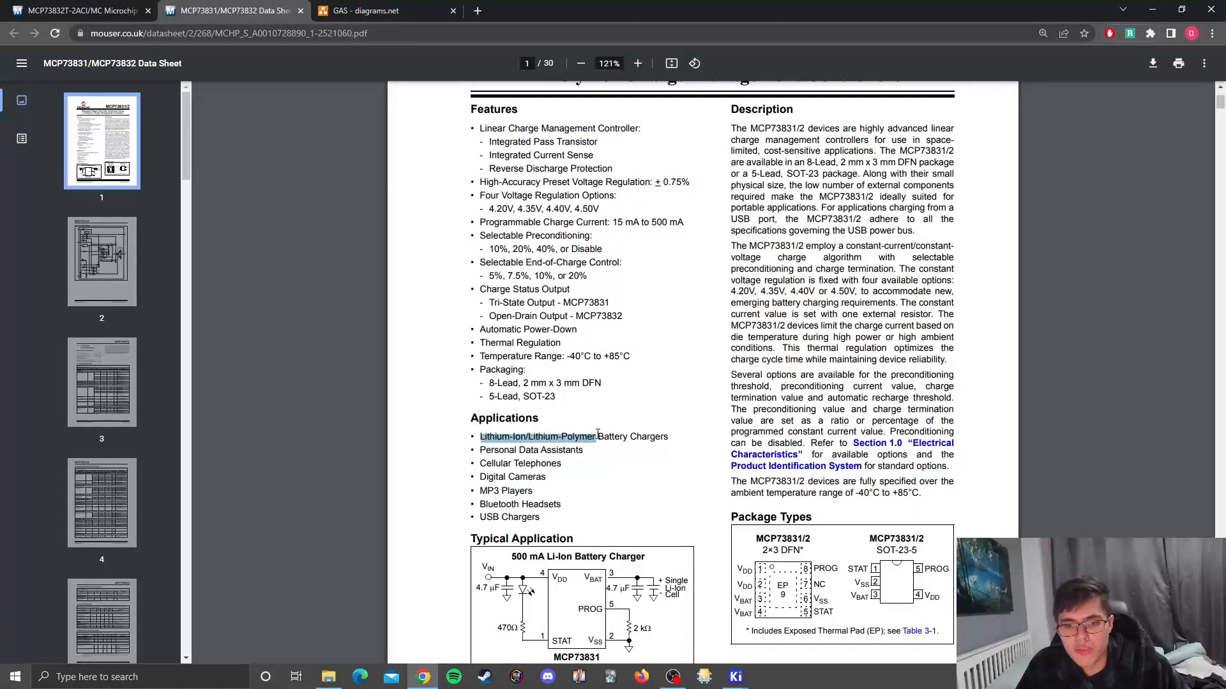
{"action": "scroll", "coordinate": [653, 490], "scroll_direction": "down", "scroll_amount": 20}
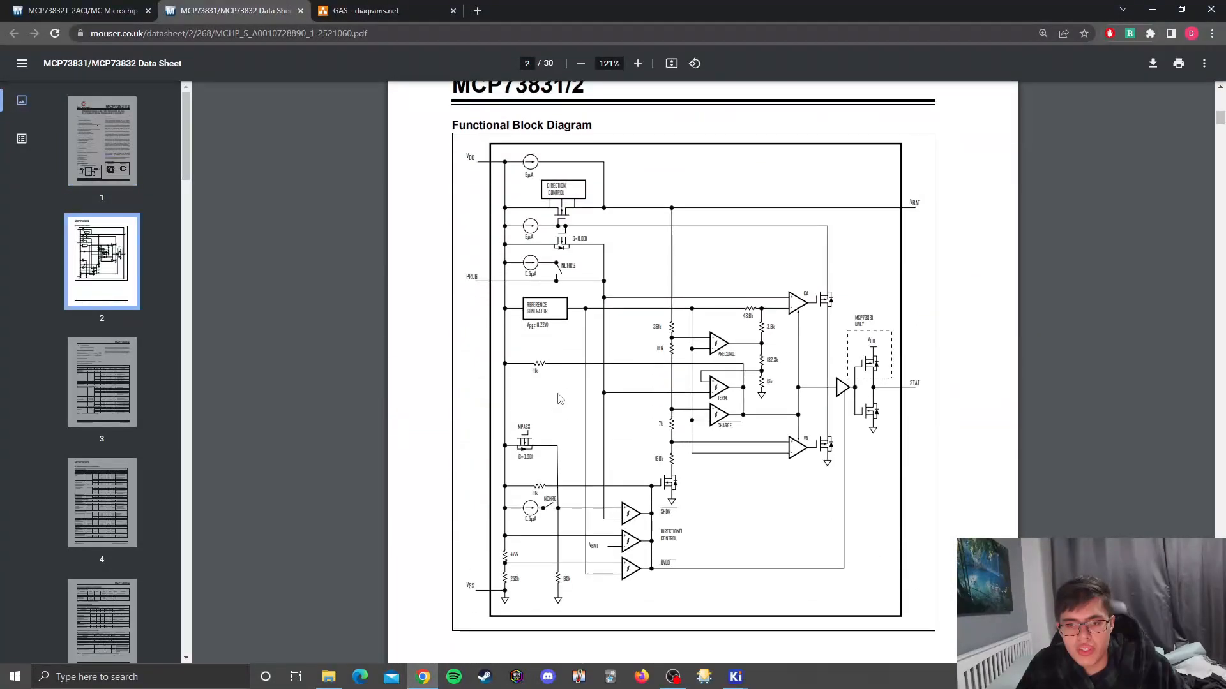
{"action": "scroll", "coordinate": [608, 390], "scroll_direction": "down", "scroll_amount": 20}
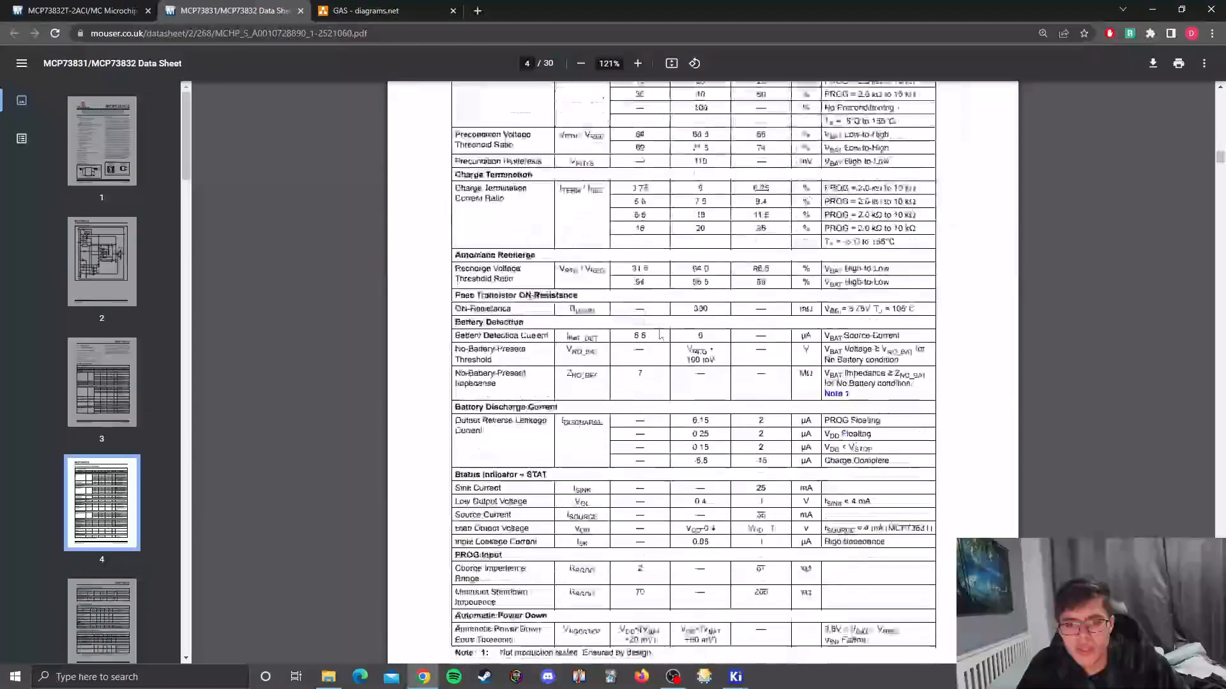
{"action": "key", "text": "alt+Tab"}
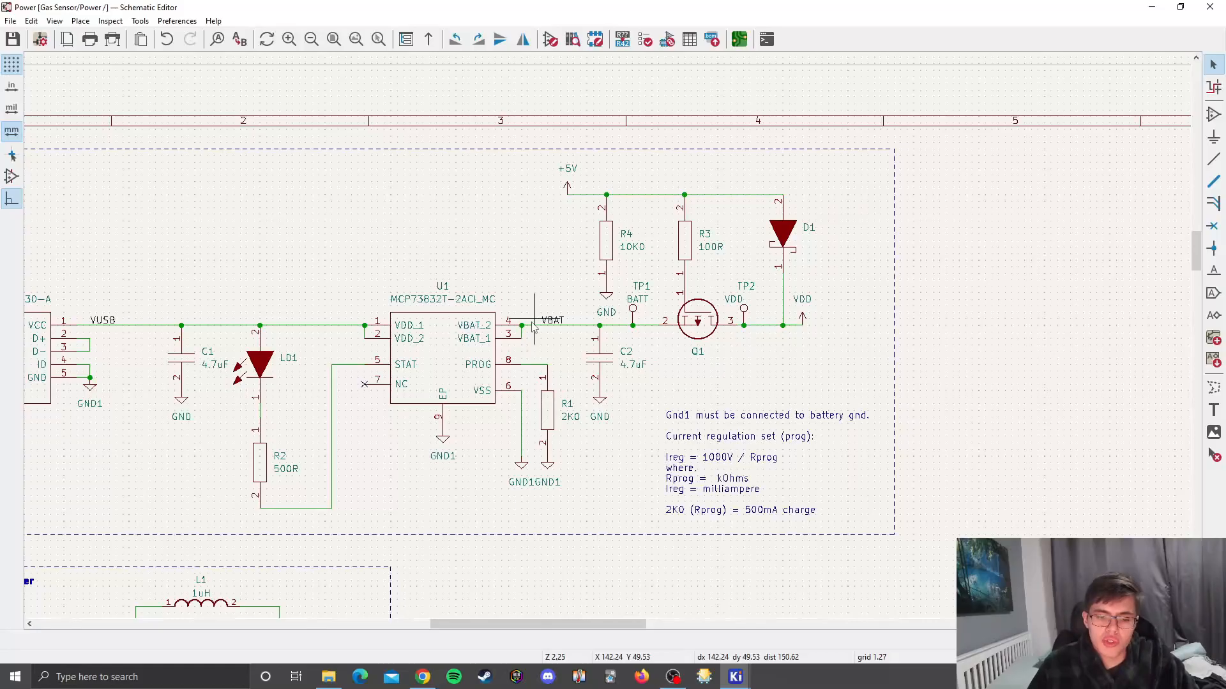
Reopen the MCP73831/2 datasheet in Chrome, examine the external capacitor and PCB layout guidance on page 18, and return to the schematic.
{"action": "left_click", "coordinate": [423, 677]}
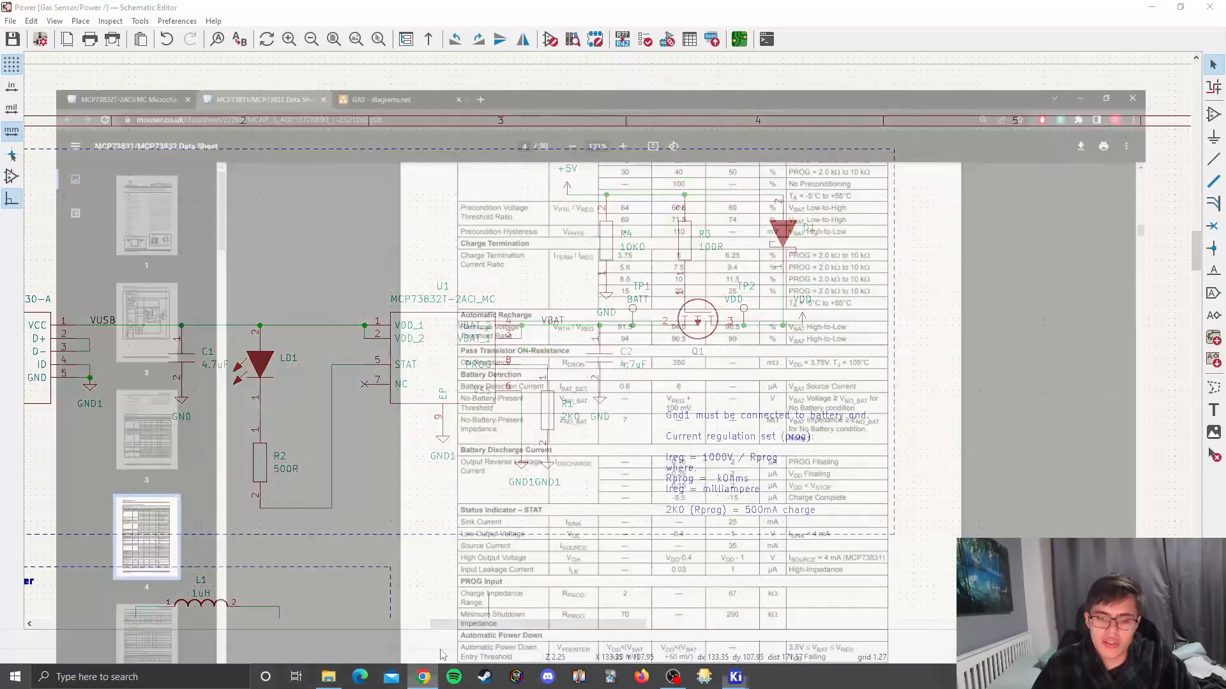
{"action": "scroll", "coordinate": [745, 480], "scroll_direction": "down", "scroll_amount": 19}
{"action": "left_click_drag", "start_coordinate": [1220, 182], "coordinate": [1192, 421]}
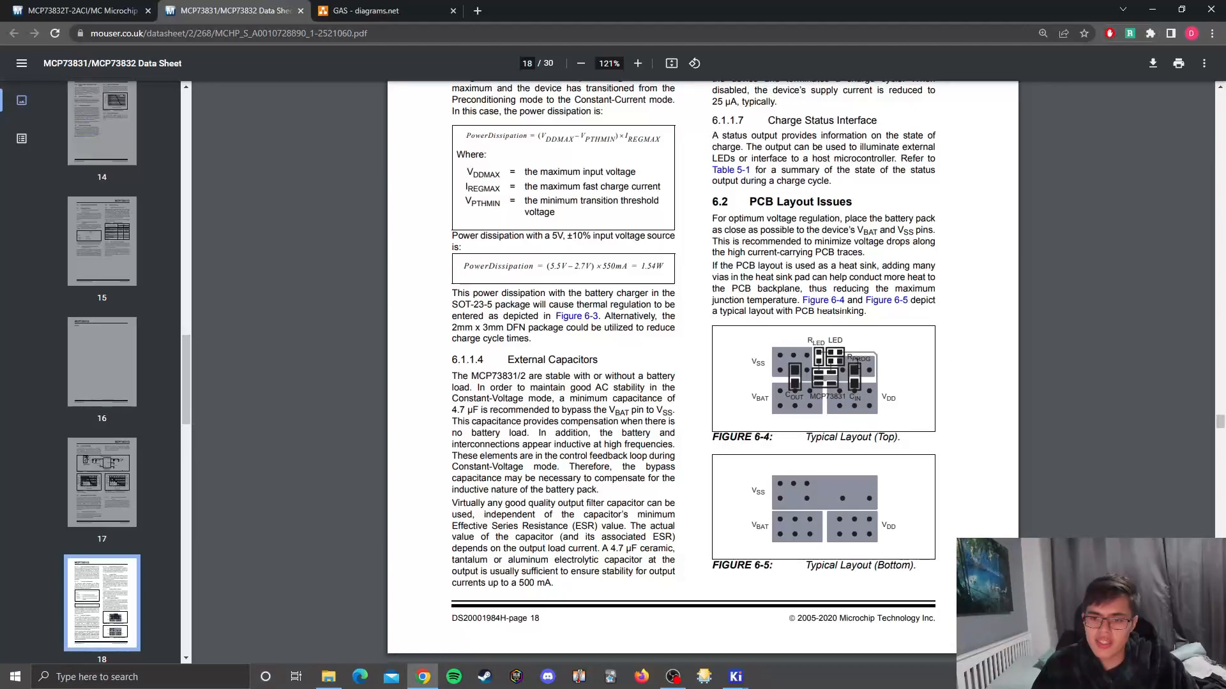
{"action": "key", "text": "alt+Tab"}
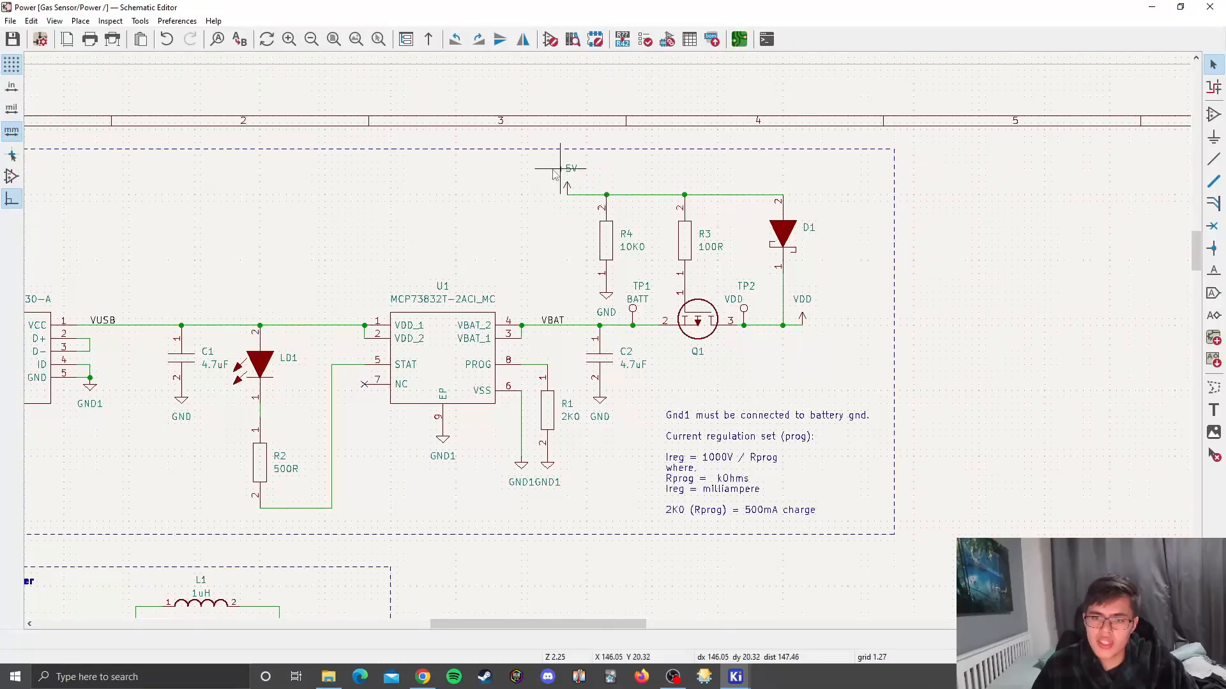
Review the charging circuit's VUSB, VBAT and VDD connections around Q1 and D1 and the Power sheet's overall layout.
{"action": "middle_click_drag", "start_coordinate": [563, 177], "coordinate": [665, 161]}
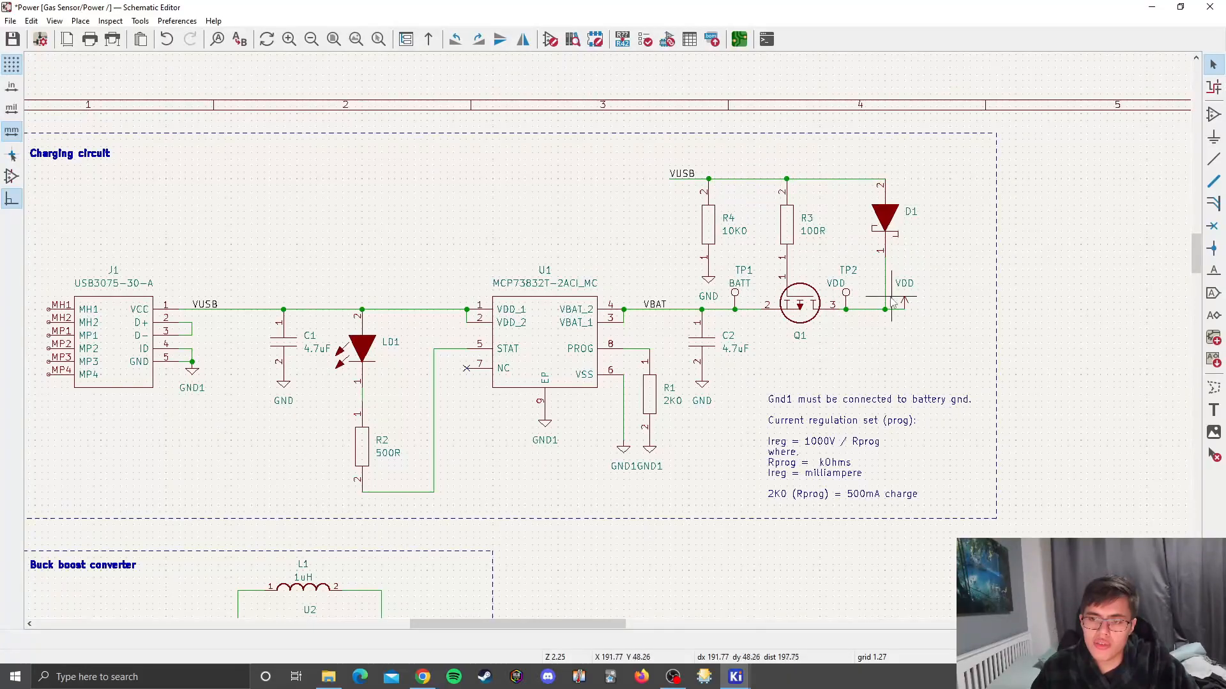
{"action": "scroll", "coordinate": [893, 310], "scroll_direction": "down", "scroll_amount": 1}
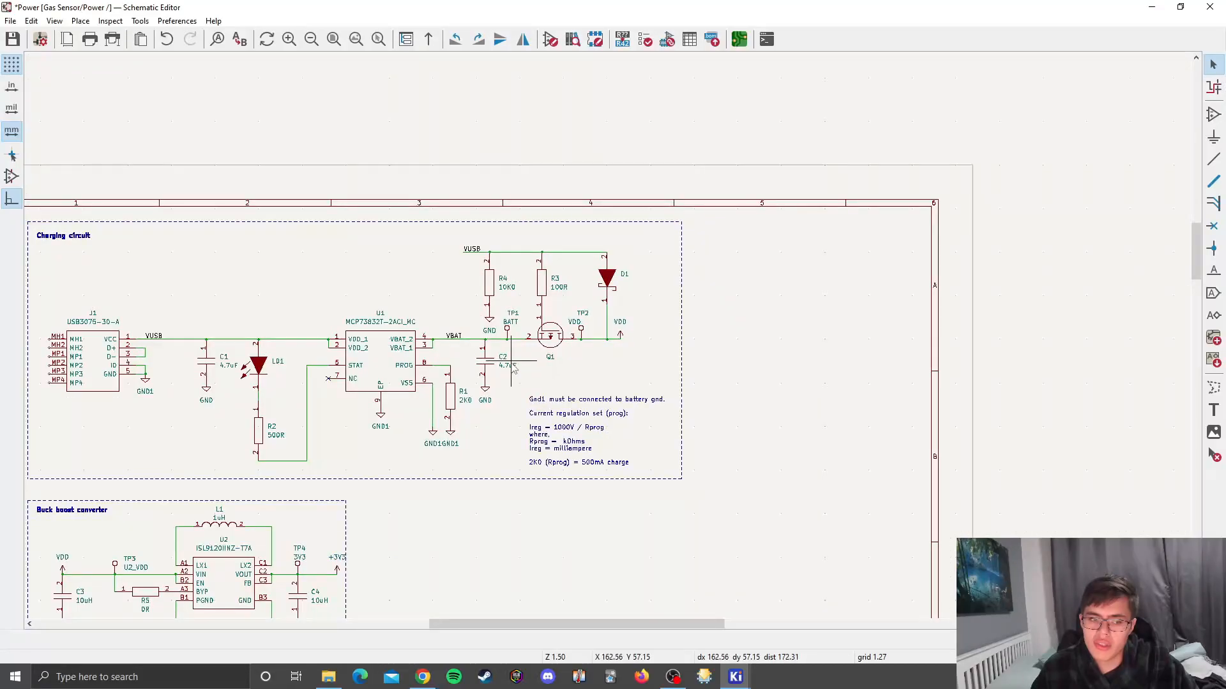
{"action": "scroll", "coordinate": [511, 345], "scroll_direction": "up", "scroll_amount": 1}
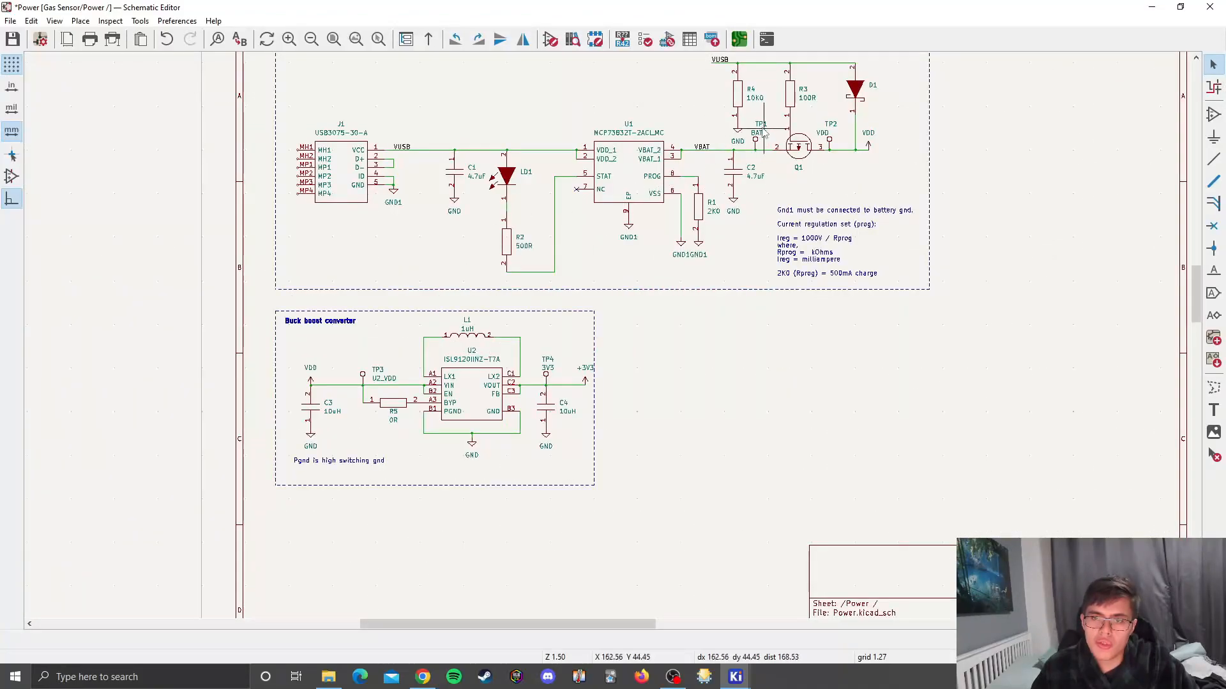
{"action": "middle_click_drag", "start_coordinate": [760, 144], "coordinate": [736, 190]}
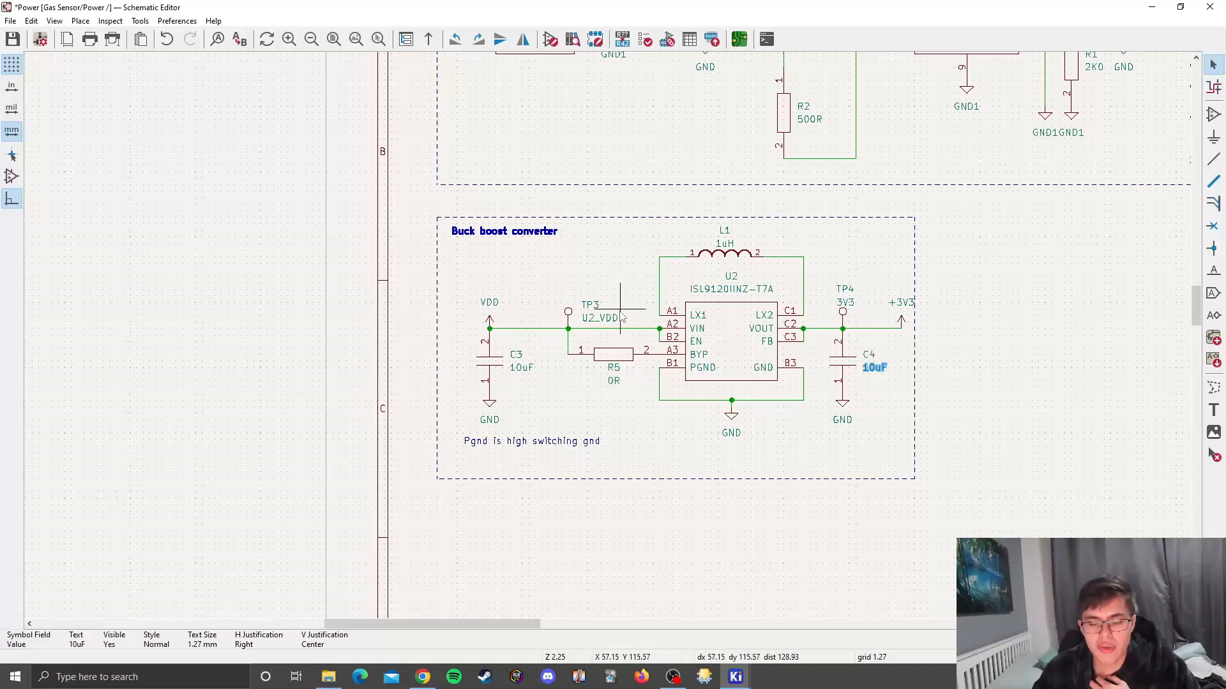
{"action": "key", "text": "Home"}
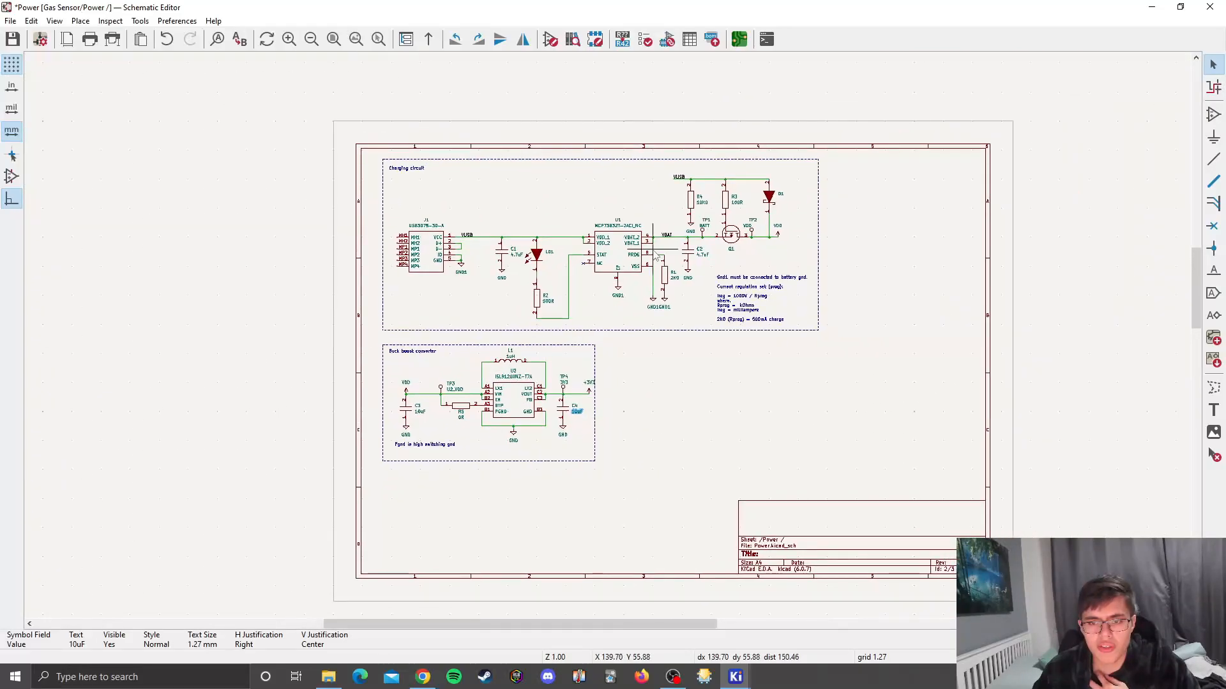
Examine the buck boost converter around U2, including its capacitors, bypass resistor R5, inductor L1 and the Pgnd note.
{"action": "scroll", "coordinate": [424, 429], "scroll_direction": "up", "scroll_amount": 2}
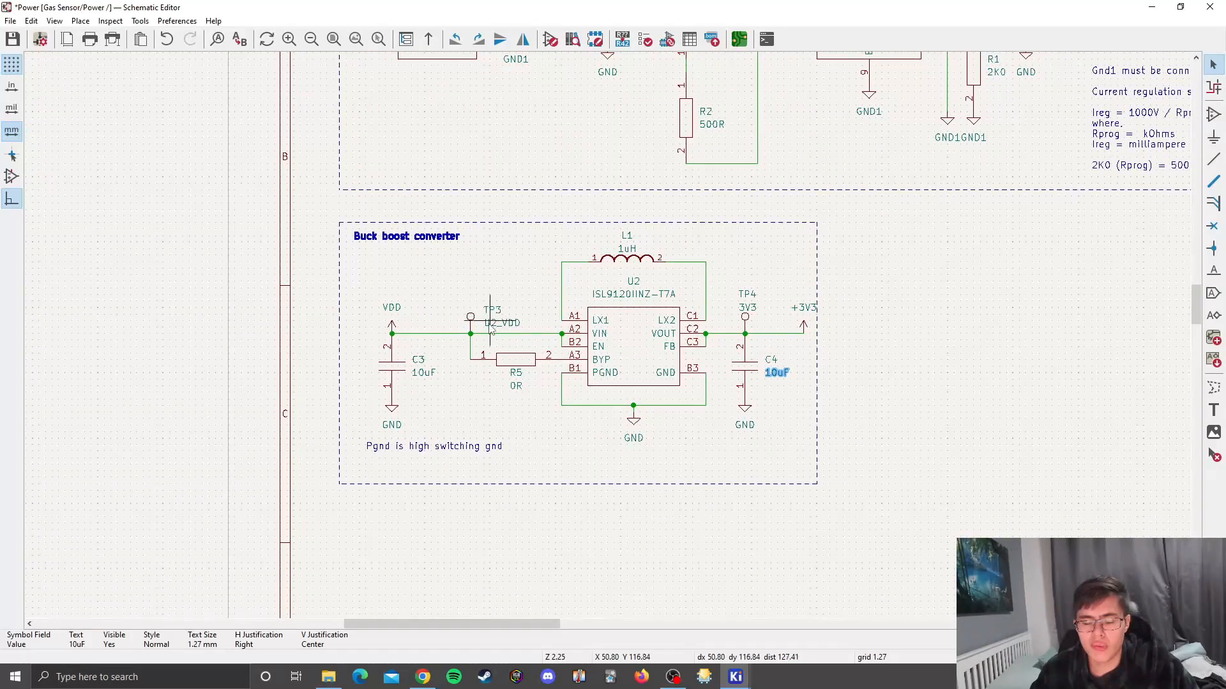
{"action": "scroll", "coordinate": [490, 327], "scroll_direction": "up", "scroll_amount": 1}
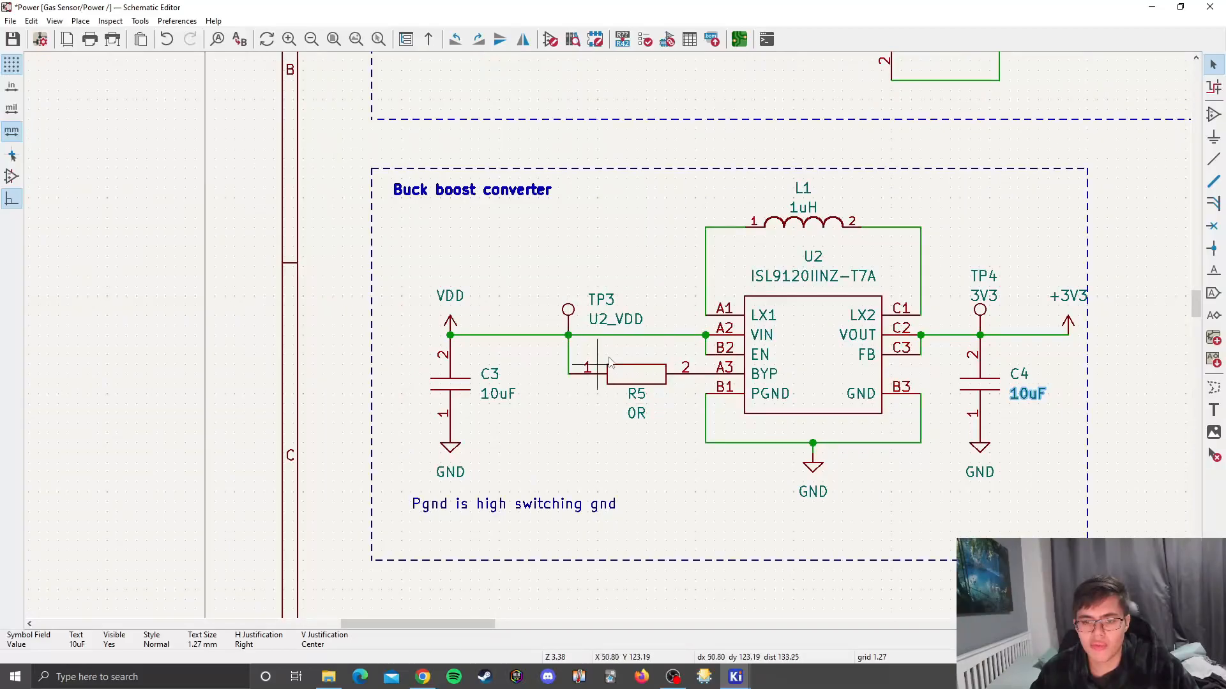
{"action": "scroll", "coordinate": [704, 373], "scroll_direction": "down", "scroll_amount": 1}
{"action": "middle_click_drag", "start_coordinate": [563, 329], "coordinate": [527, 317]}
{"action": "scroll", "coordinate": [449, 416], "scroll_direction": "up", "scroll_amount": 2}
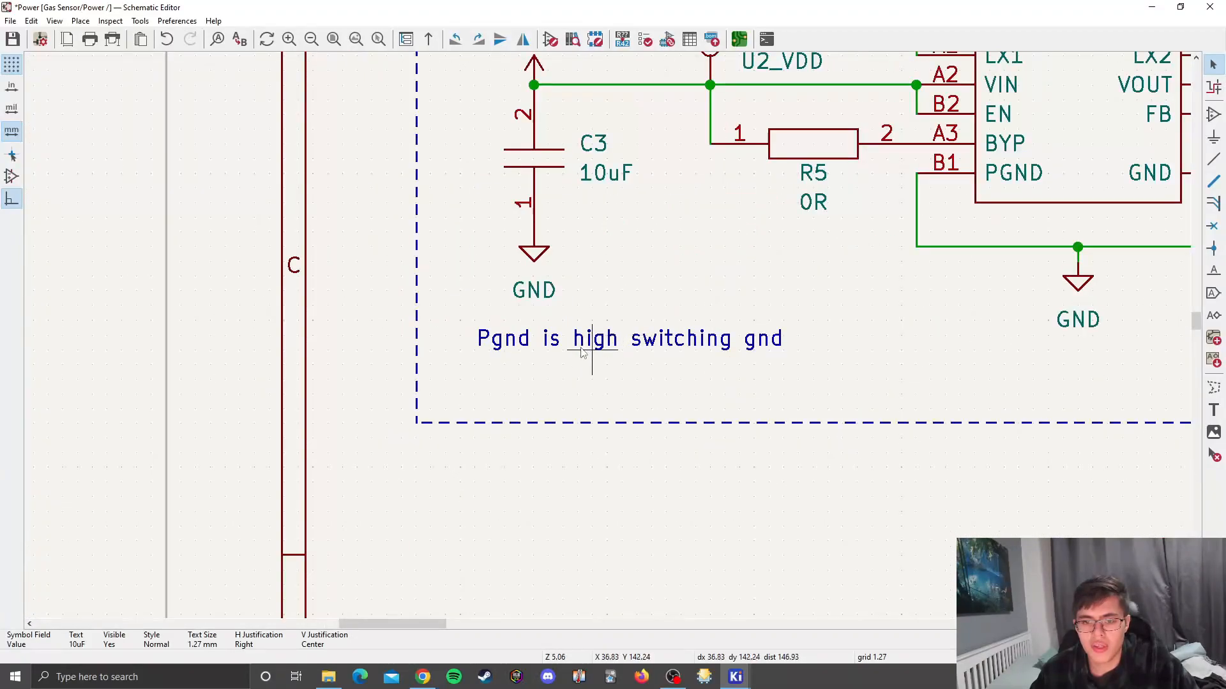
{"action": "middle_click_drag", "start_coordinate": [605, 310], "coordinate": [478, 400]}
{"action": "middle_click_drag", "start_coordinate": [824, 237], "coordinate": [636, 337]}
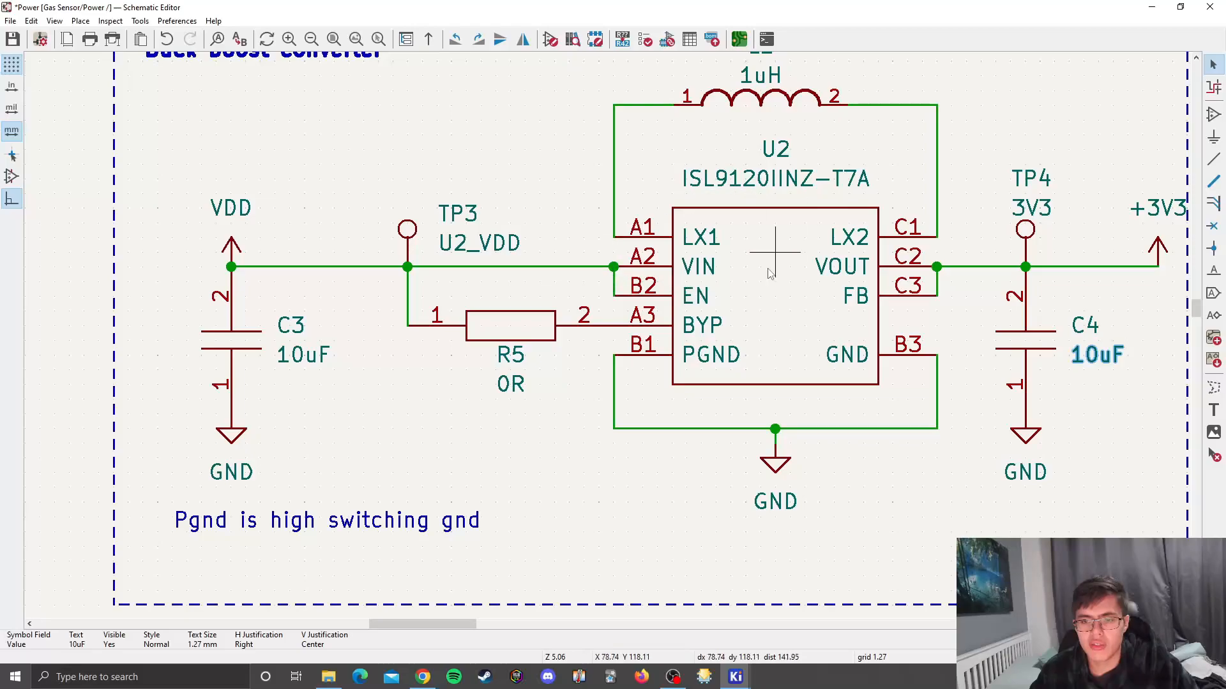
{"action": "scroll", "coordinate": [897, 256], "scroll_direction": "down", "scroll_amount": 2}
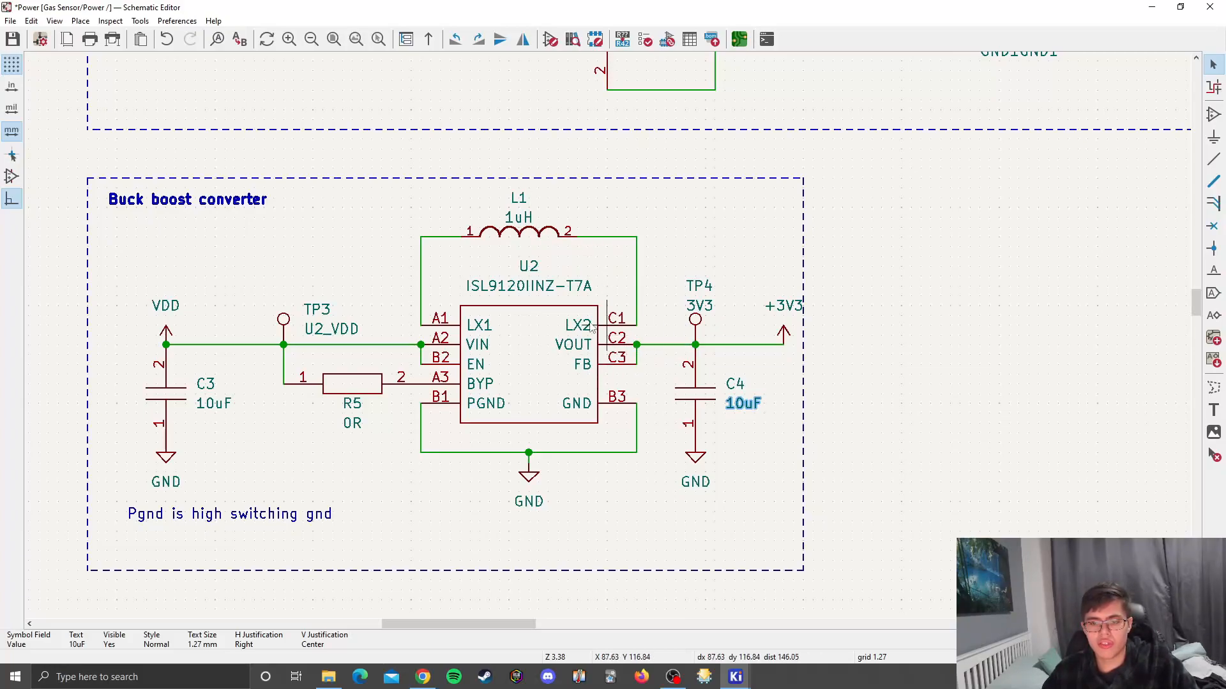
Switch to Firefox, check the ISL9120 datasheet's block diagram and pin descriptions for the VOUT capacitor requirement, and return to the schematic.
{"action": "key", "text": "alt+Tab"}
{"action": "scroll", "coordinate": [658, 482], "scroll_direction": "down", "scroll_amount": 3}
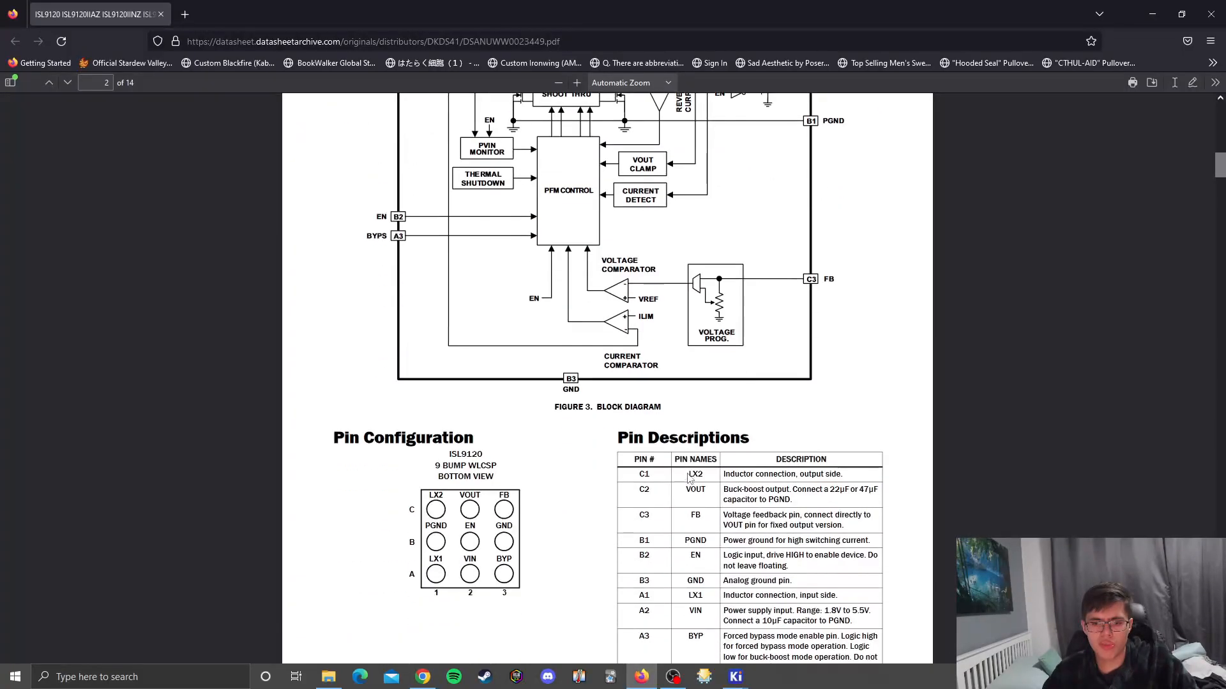
{"action": "scroll", "coordinate": [734, 328], "scroll_direction": "up", "scroll_amount": 2}
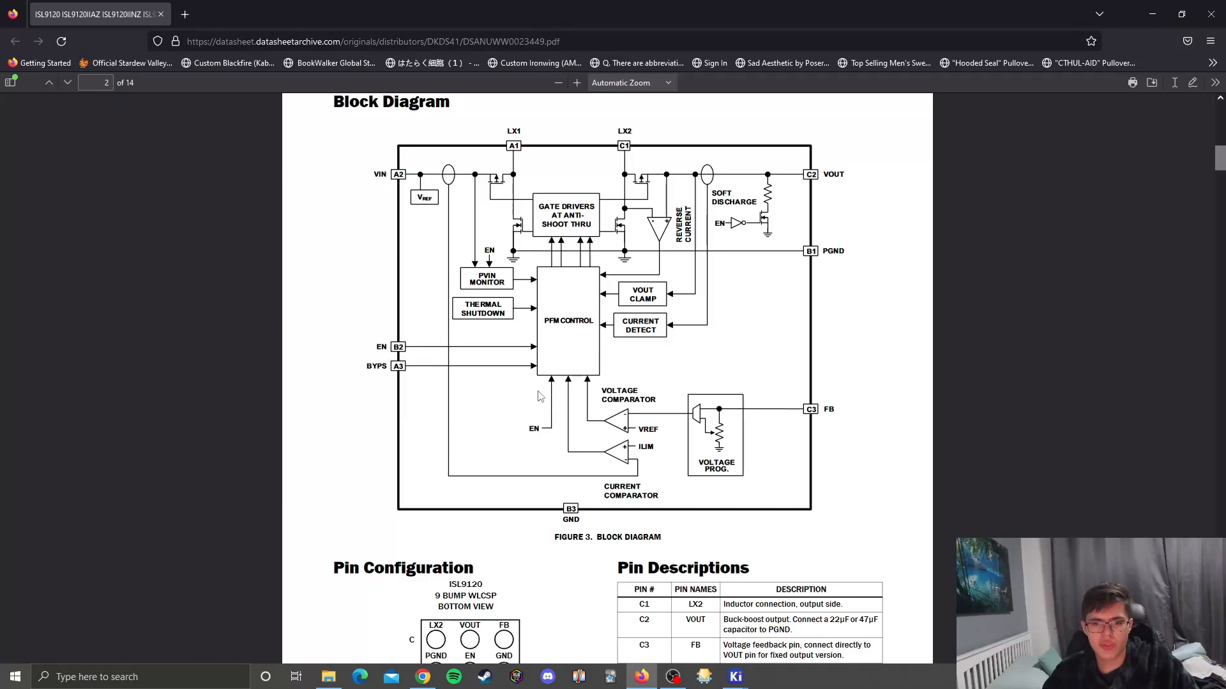
{"action": "scroll", "coordinate": [555, 396], "scroll_direction": "down", "scroll_amount": 5}
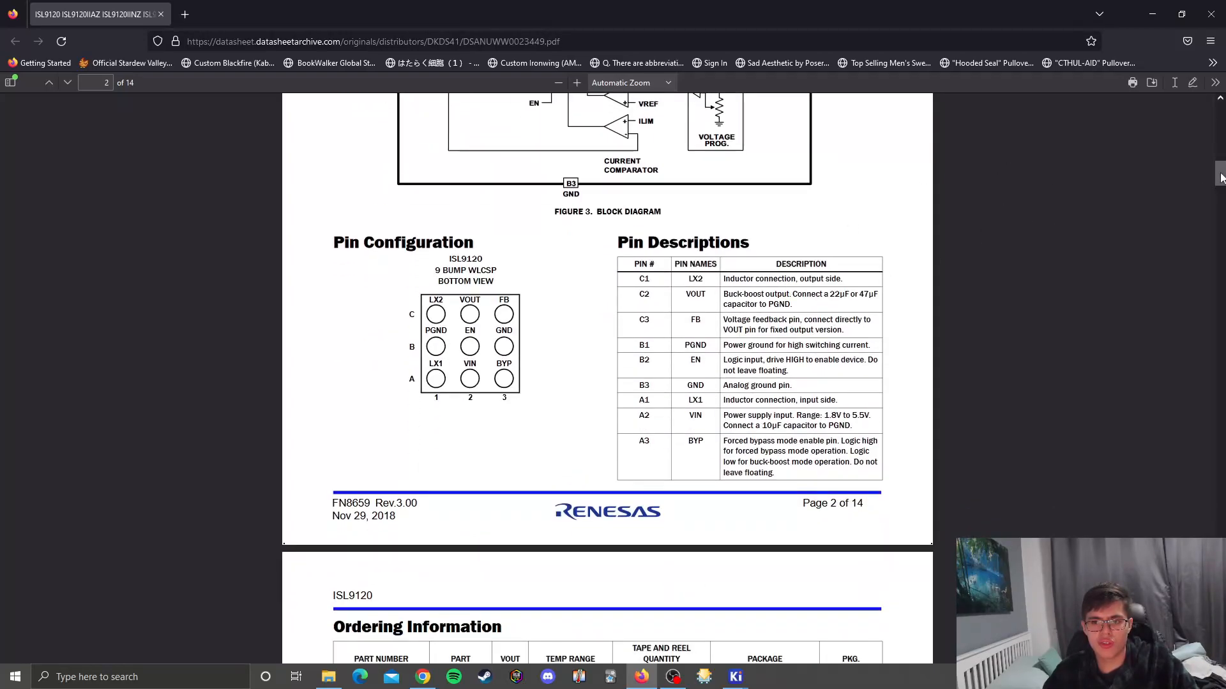
{"action": "scroll", "coordinate": [1220, 177], "scroll_direction": "up", "scroll_amount": 1}
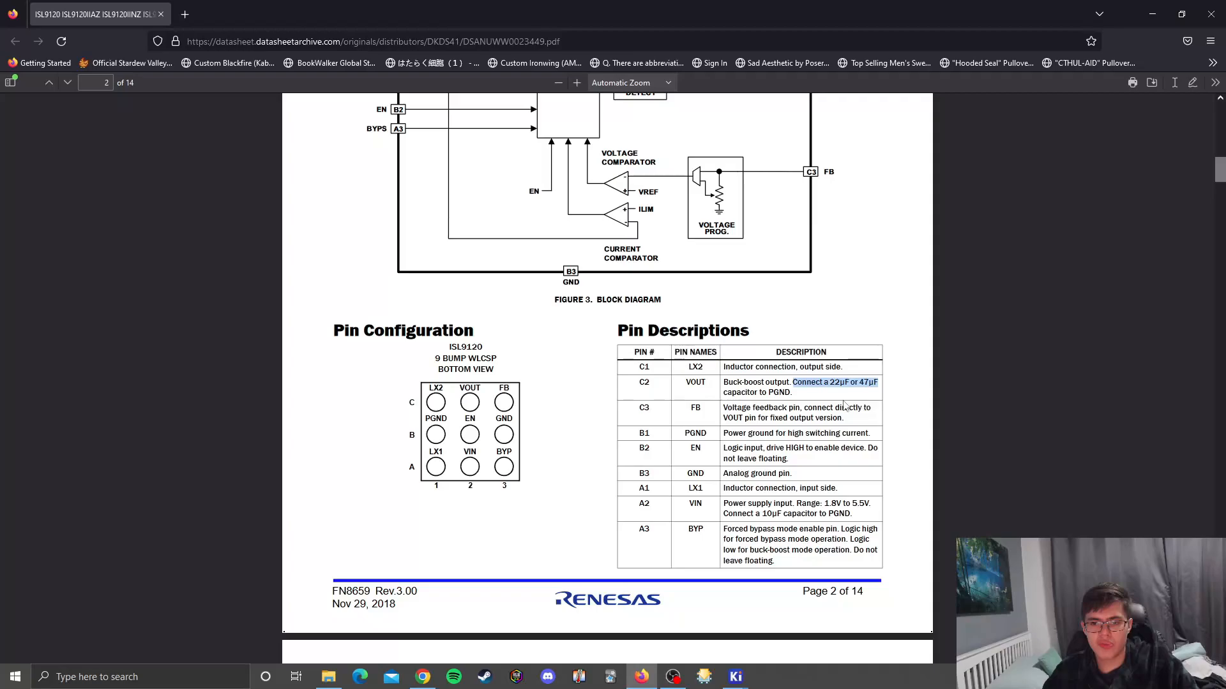
{"action": "left_click_drag", "start_coordinate": [799, 391], "coordinate": [793, 391]}
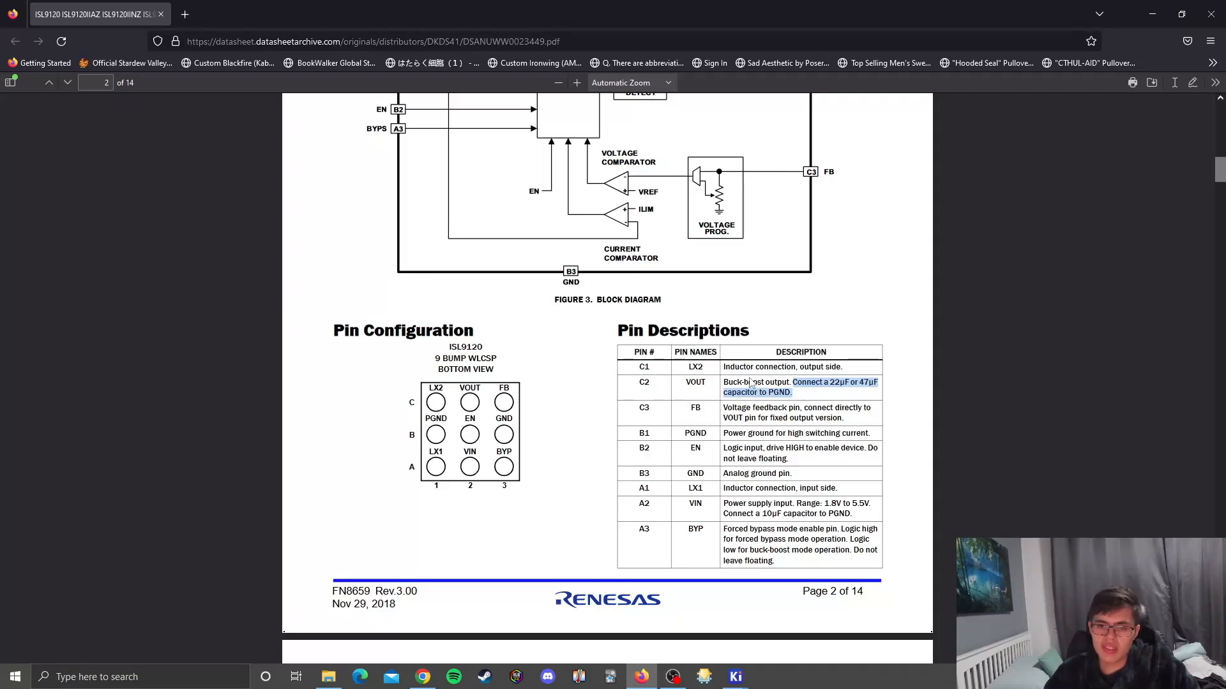
{"action": "key", "text": "alt+Tab"}
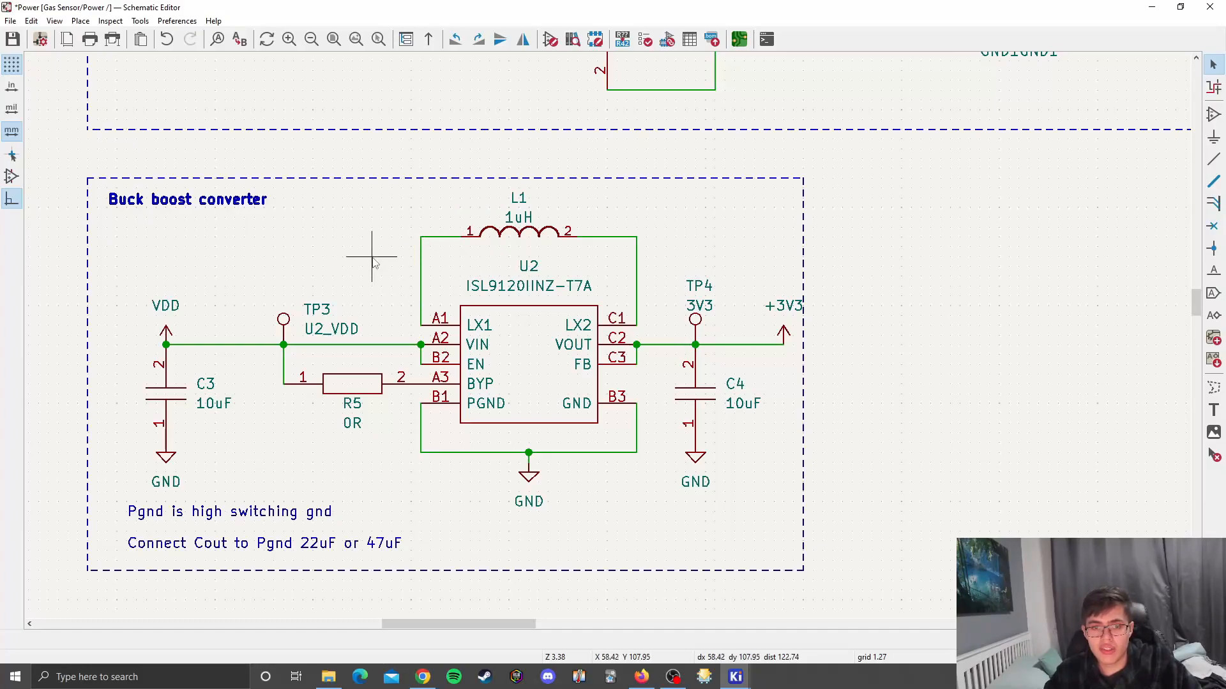
Review the complete charging circuit and buck boost converter on the Power sheet, including their notes and test points.
{"action": "scroll", "coordinate": [367, 262], "scroll_direction": "down", "scroll_amount": 5}
{"action": "scroll", "coordinate": [597, 350], "scroll_direction": "up", "scroll_amount": 4}
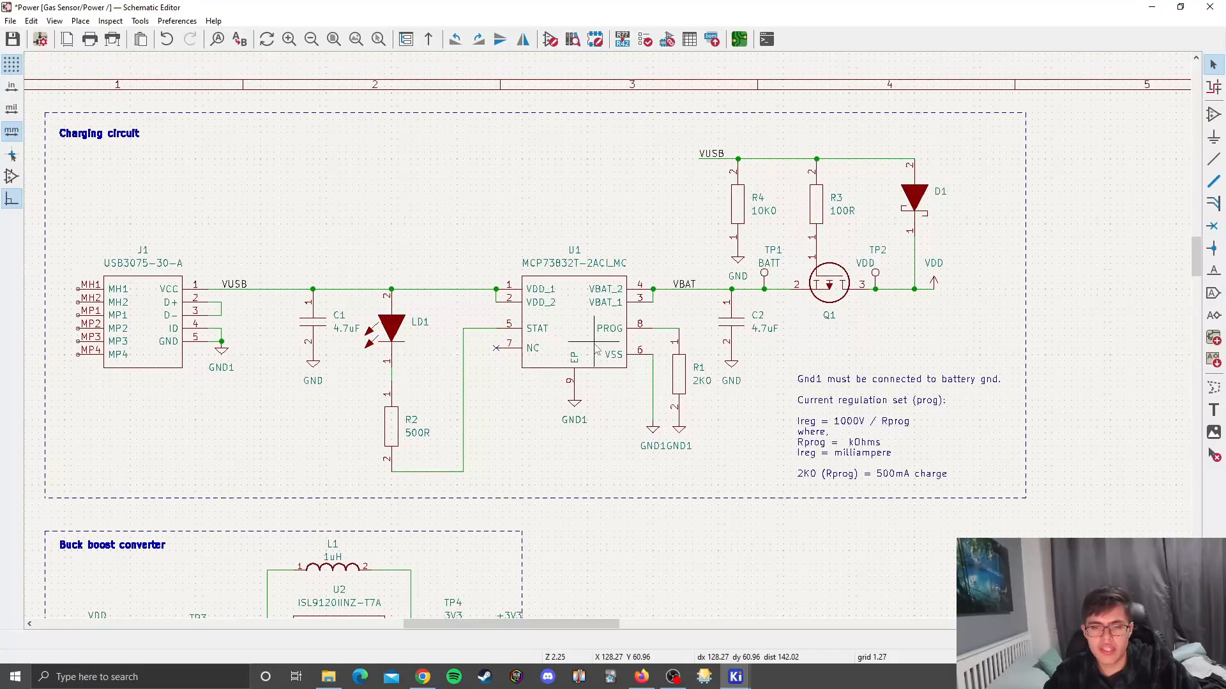
{"action": "middle_click_drag", "start_coordinate": [609, 314], "coordinate": [617, 307]}
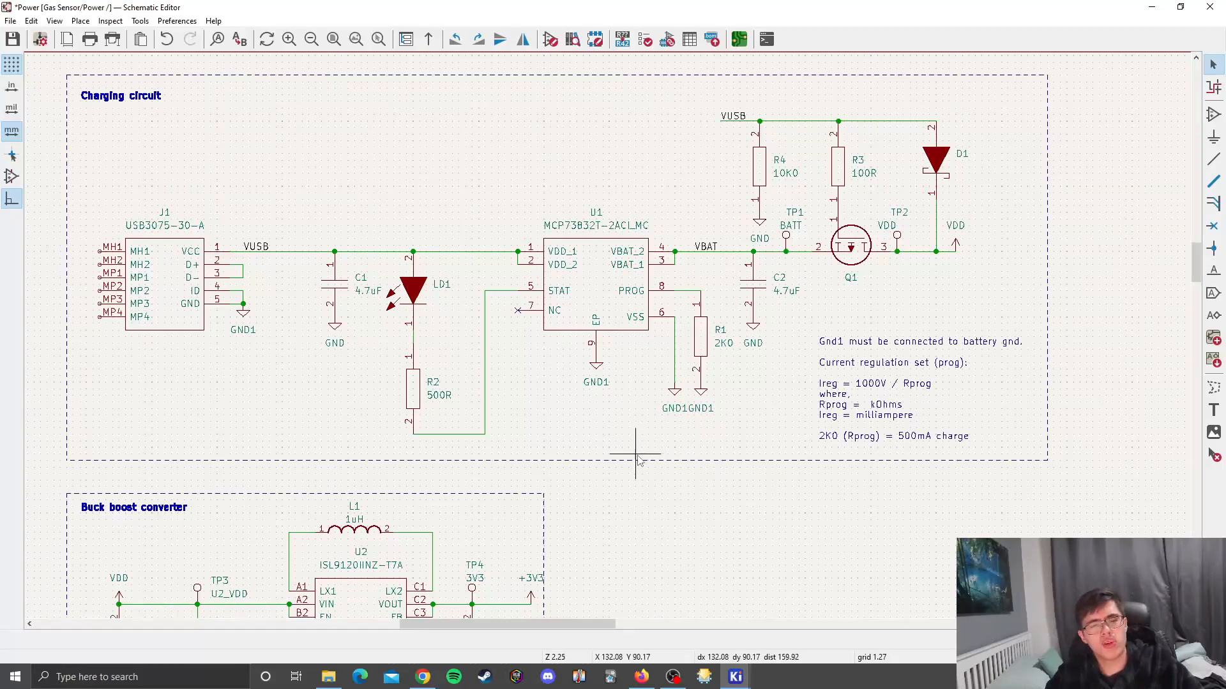
{"action": "scroll", "coordinate": [556, 476], "scroll_direction": "down", "scroll_amount": 1}
{"action": "middle_click_drag", "start_coordinate": [573, 343], "coordinate": [644, 264]}
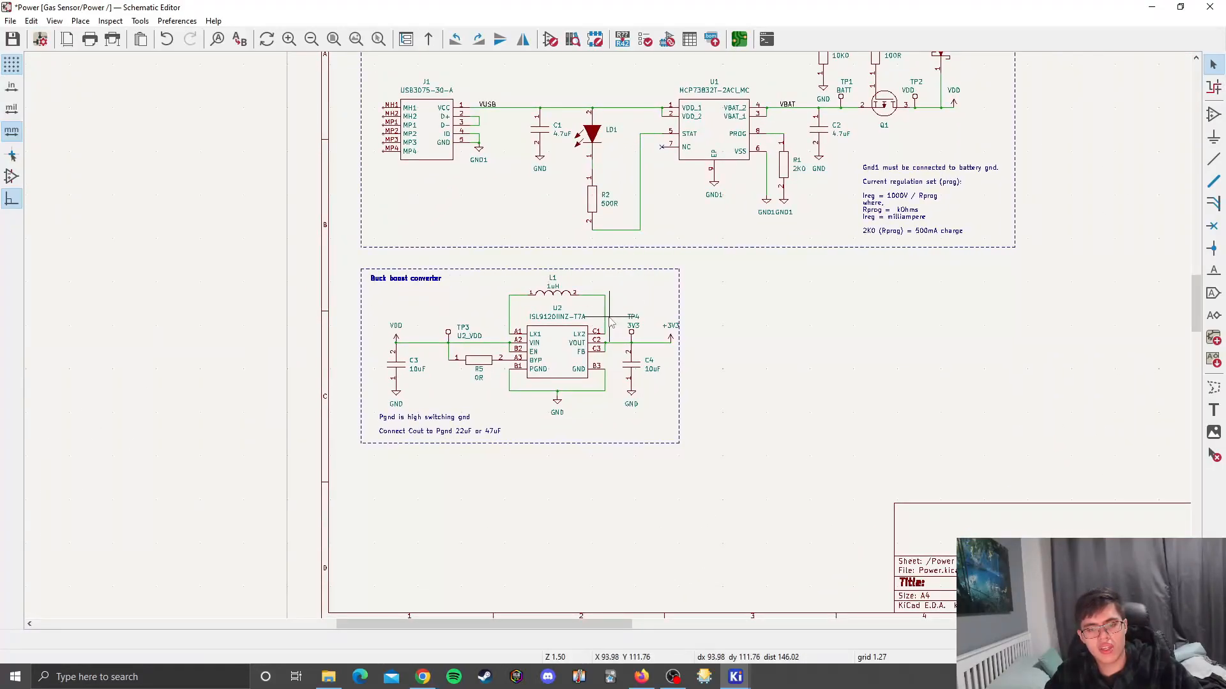
{"action": "scroll", "coordinate": [610, 316], "scroll_direction": "up", "scroll_amount": 1}
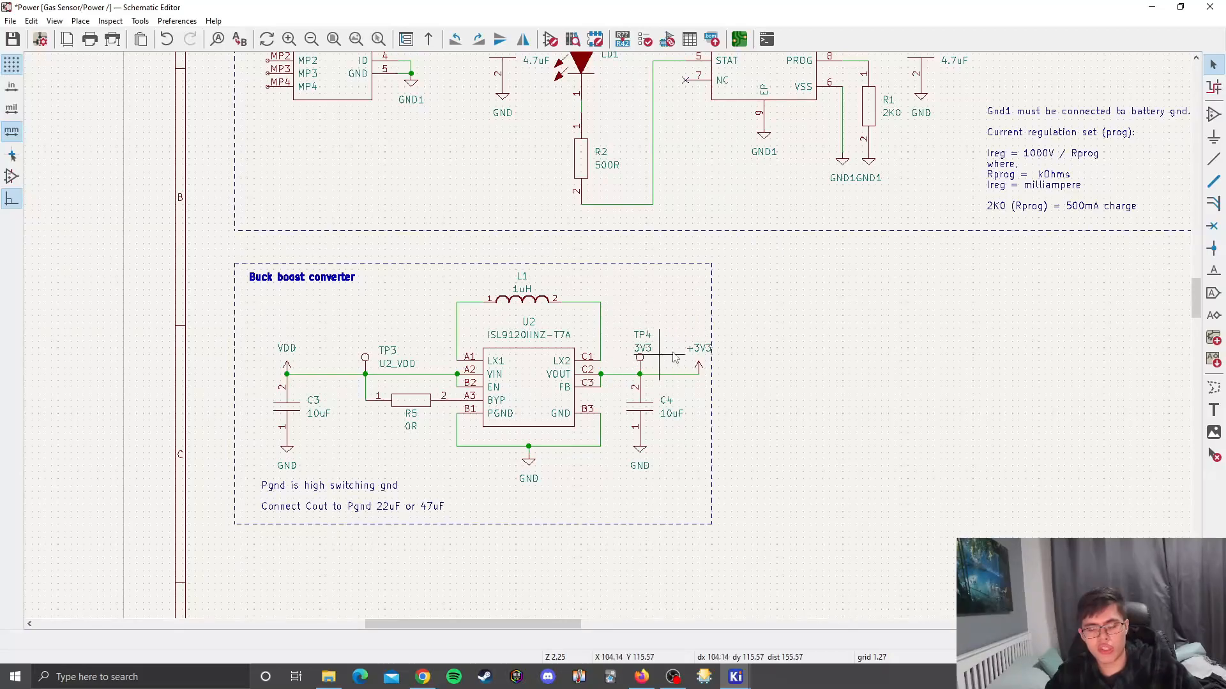
{"action": "scroll", "coordinate": [699, 347], "scroll_direction": "down", "scroll_amount": 1}
{"action": "scroll", "coordinate": [582, 312], "scroll_direction": "up", "scroll_amount": 1}
{"action": "scroll", "coordinate": [581, 310], "scroll_direction": "down", "scroll_amount": 1}
{"action": "middle_click_drag", "start_coordinate": [581, 327], "coordinate": [541, 454]}
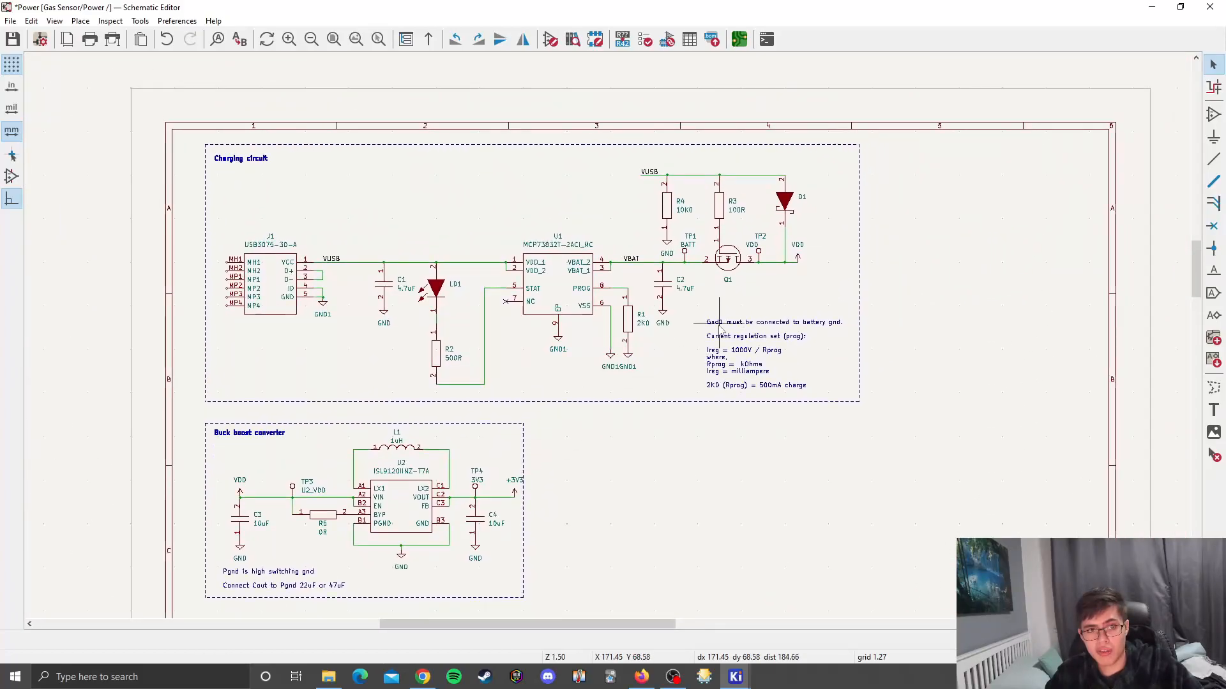
{"action": "middle_click_drag", "start_coordinate": [394, 247], "coordinate": [429, 231]}
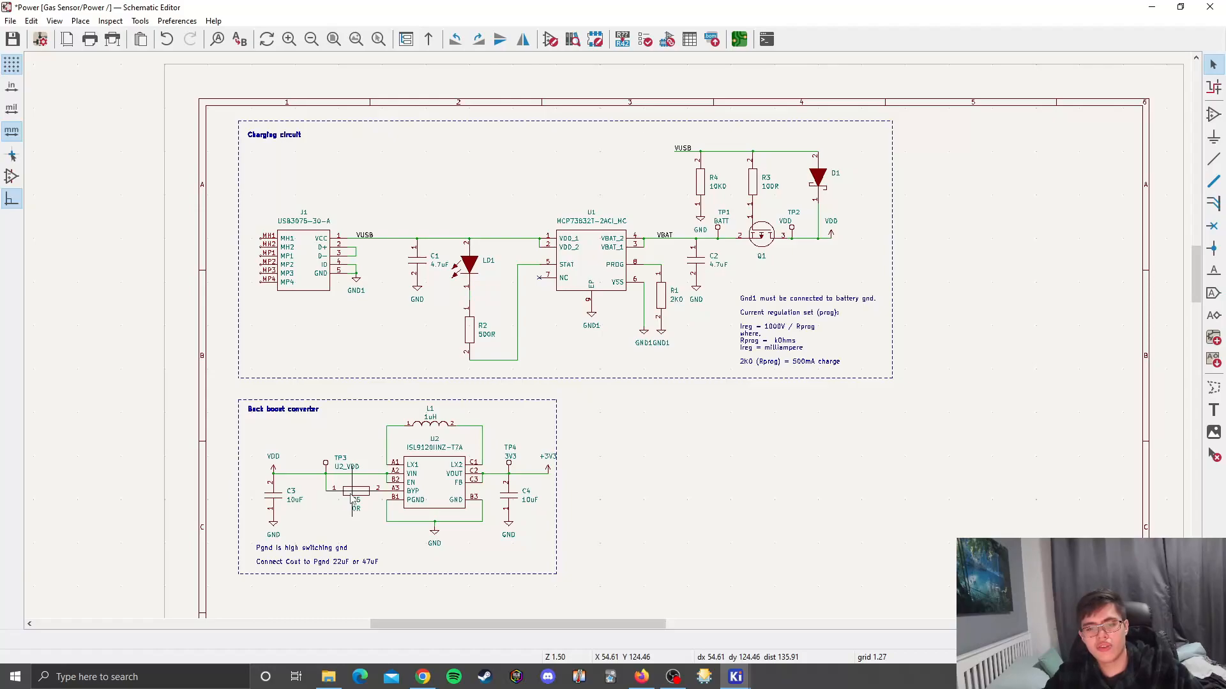
{"action": "middle_click_drag", "start_coordinate": [351, 499], "coordinate": [300, 521]}
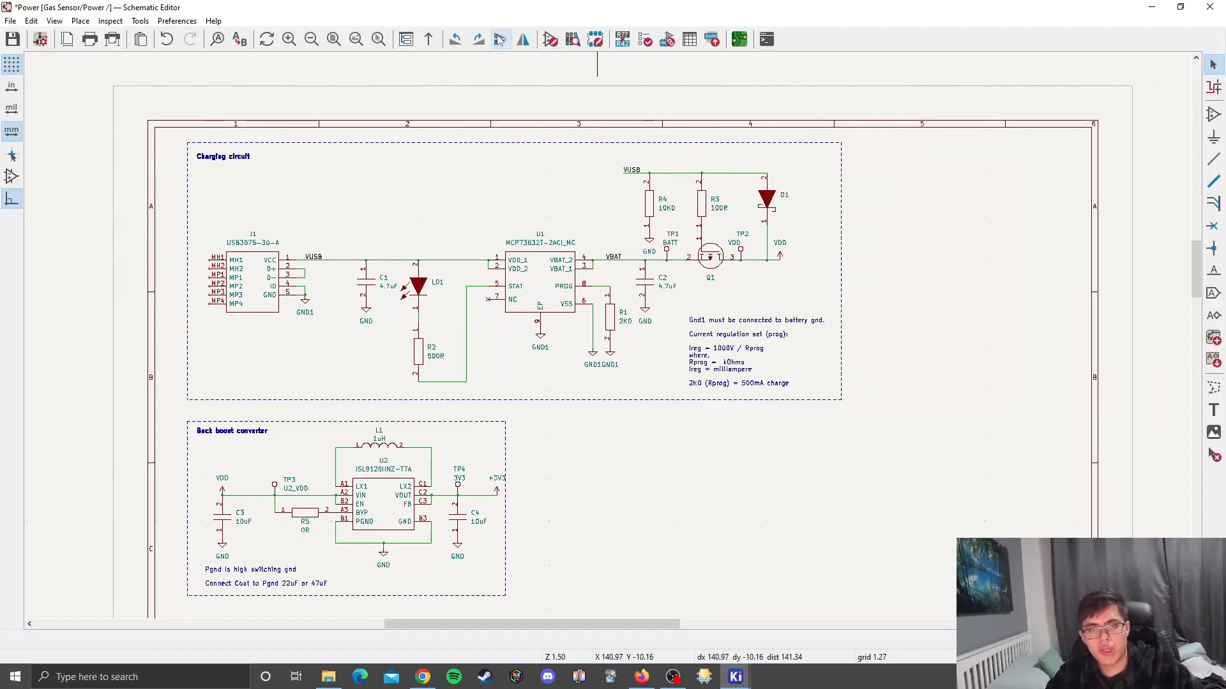
Go up to the root Gas Sensor sheet and open the Micro sheet to show the STM32F030F4P6TR section.
{"action": "left_click", "coordinate": [428, 39]}
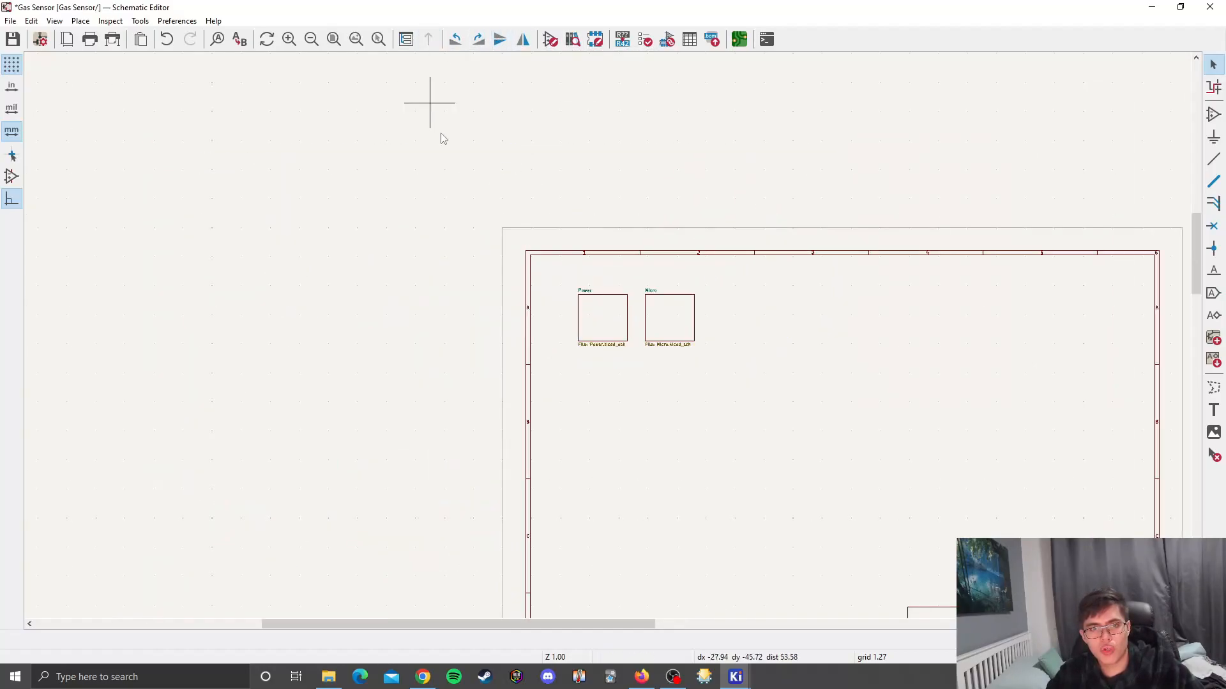
{"action": "double_click", "coordinate": [697, 318]}
{"action": "scroll", "coordinate": [452, 274], "scroll_direction": "up", "scroll_amount": 1}
{"action": "scroll", "coordinate": [451, 273], "scroll_direction": "down", "scroll_amount": 1}
{"action": "middle_click_drag", "start_coordinate": [608, 342], "coordinate": [446, 363]}
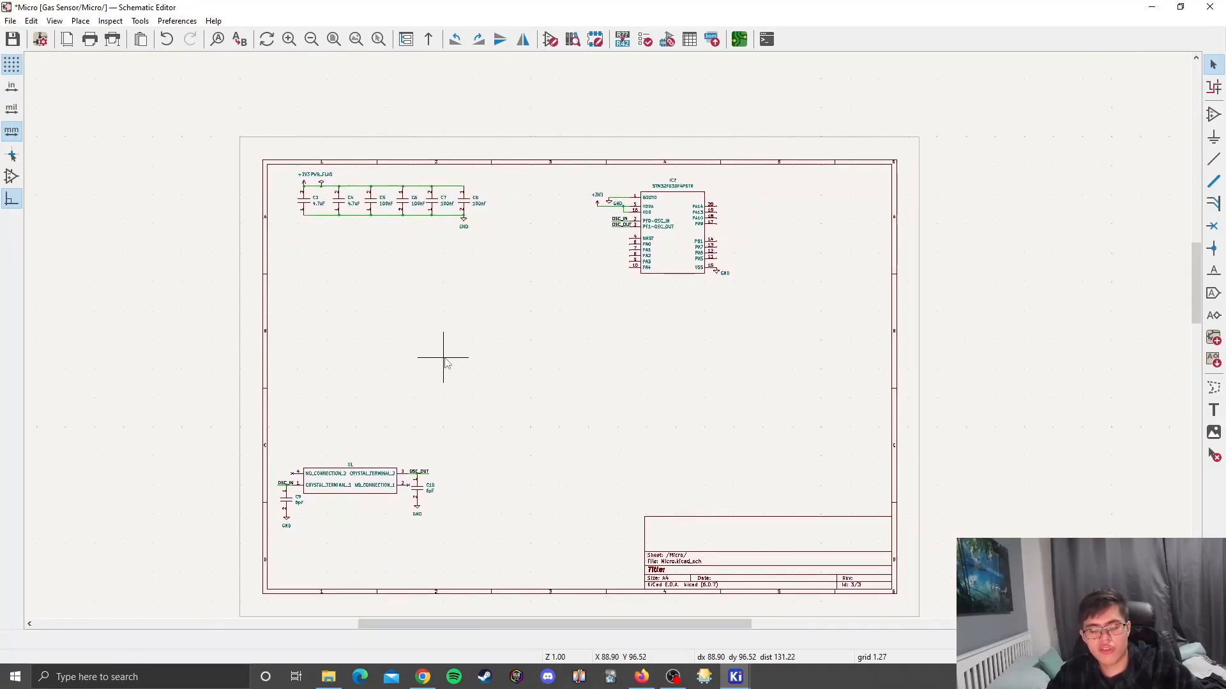
{"action": "middle_click_drag", "start_coordinate": [696, 274], "coordinate": [565, 268]}
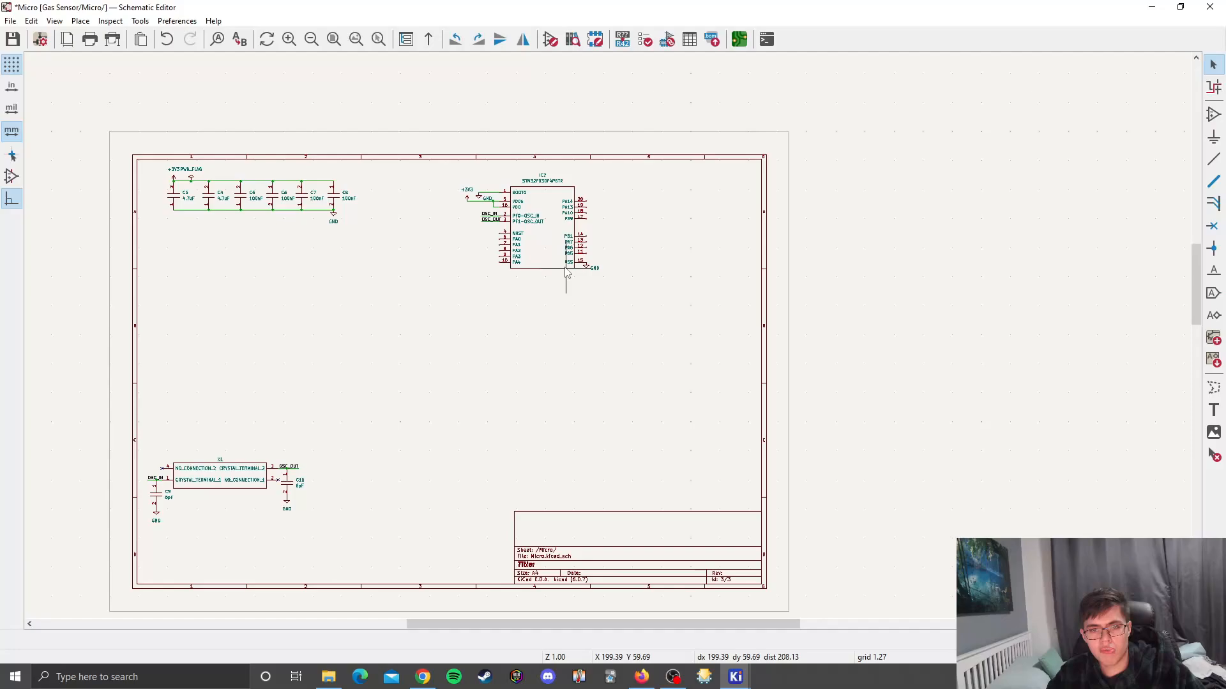
{"action": "scroll", "coordinate": [480, 198], "scroll_direction": "up", "scroll_amount": 1}
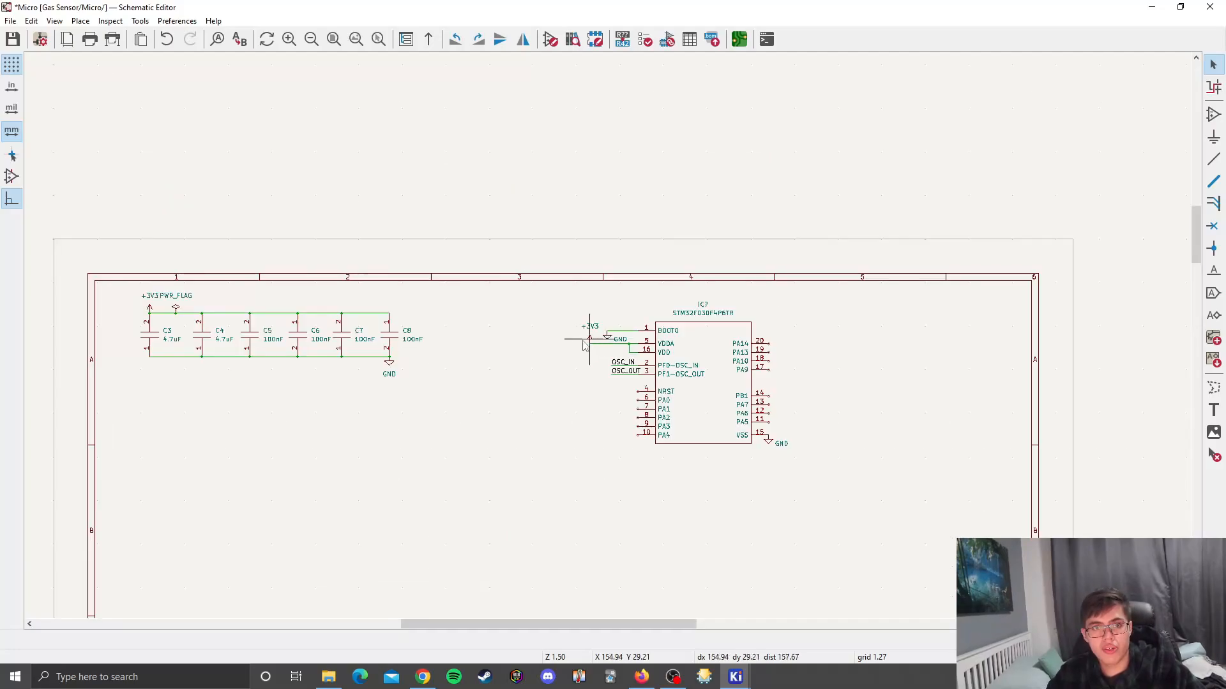